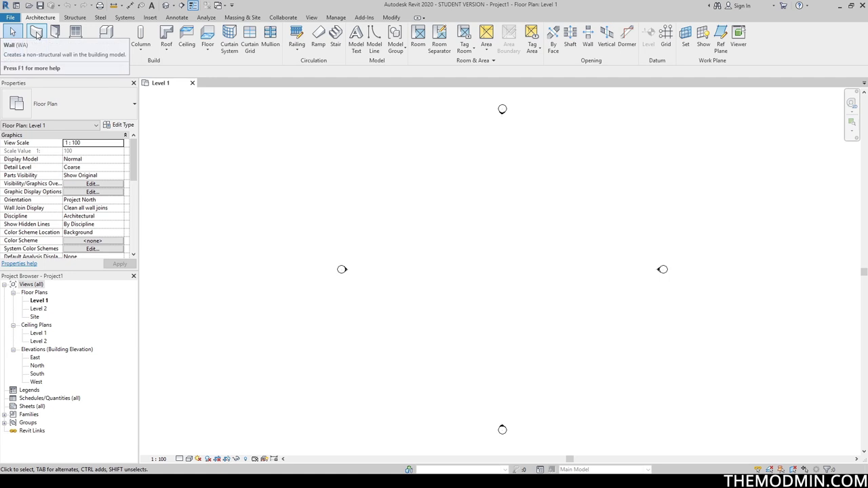
Draw three chained Generic - 200mm walls in the Level 1 plan: a horizontal run, a long downward diagonal, and a slanted wall back inward.
left_click(38, 35)
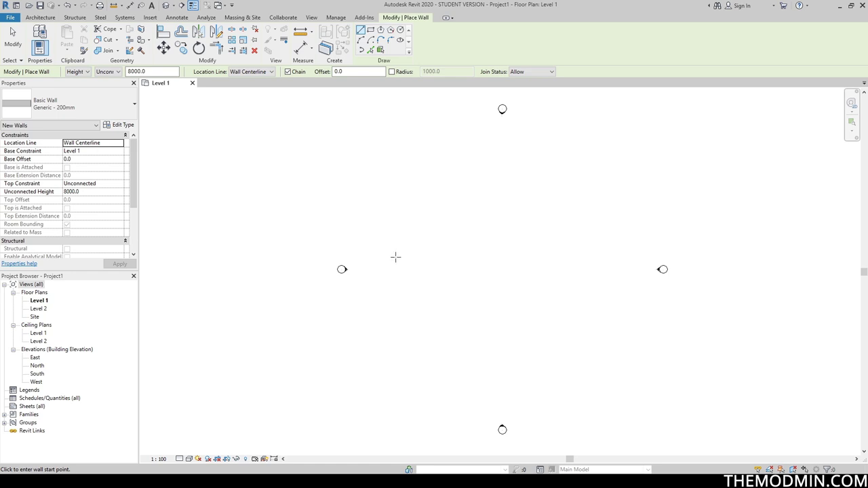
middle_click_drag(467, 257, 419, 274)
left_click(391, 230)
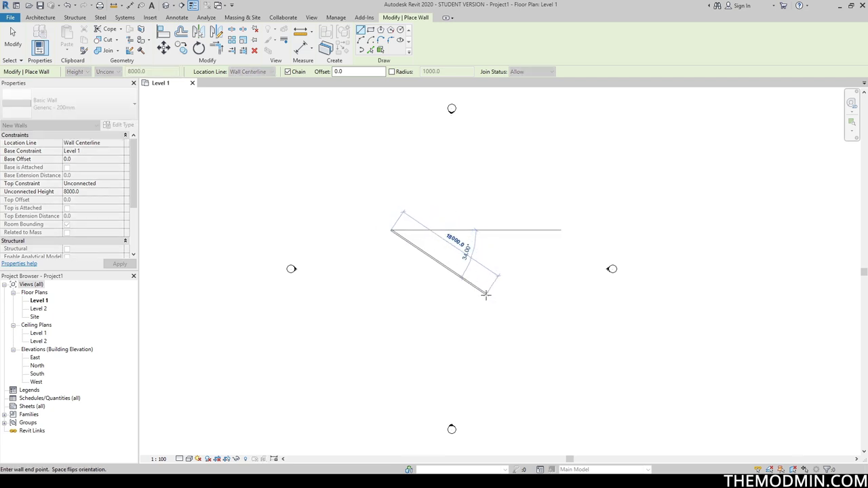
left_click(468, 230)
scroll(483, 252, "up", 2)
middle_click_drag(466, 246, 479, 289)
scroll(495, 307, "up", 2)
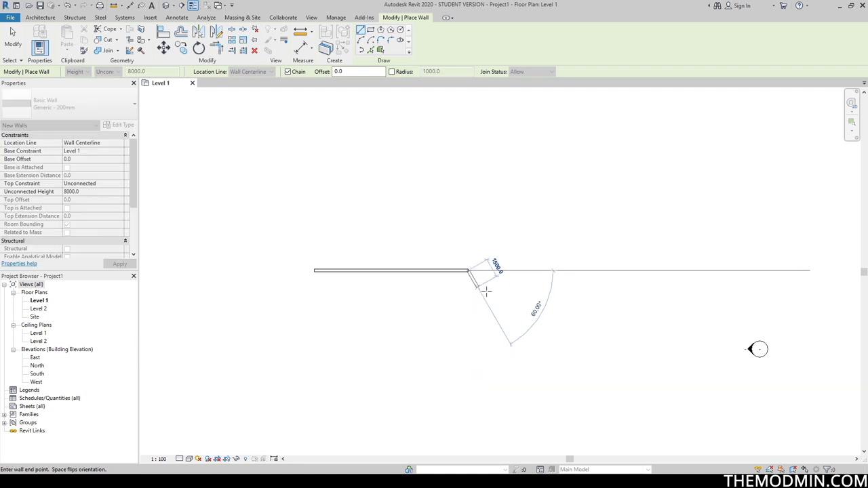
left_click(533, 388)
left_click(446, 348)
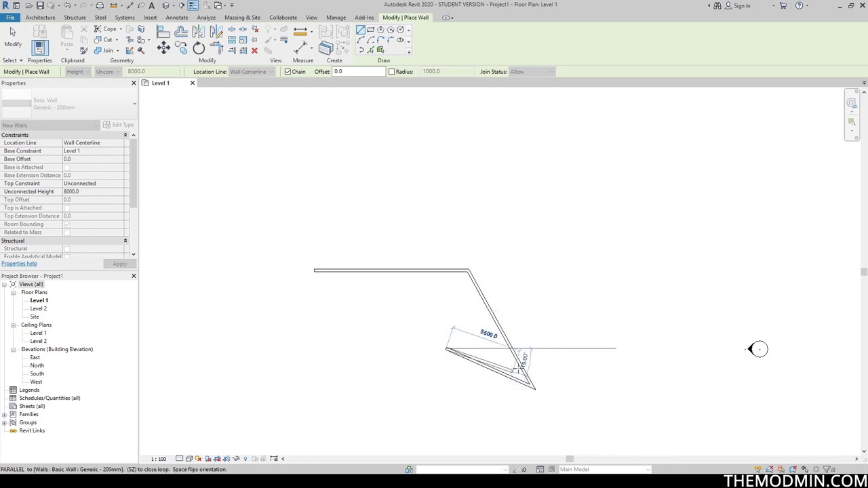
Close the wall outline with a vertical wall down, a horizontal wall about 10300 mm long, and a vertical wall up to the start.
middle_click_drag(462, 358, 496, 260)
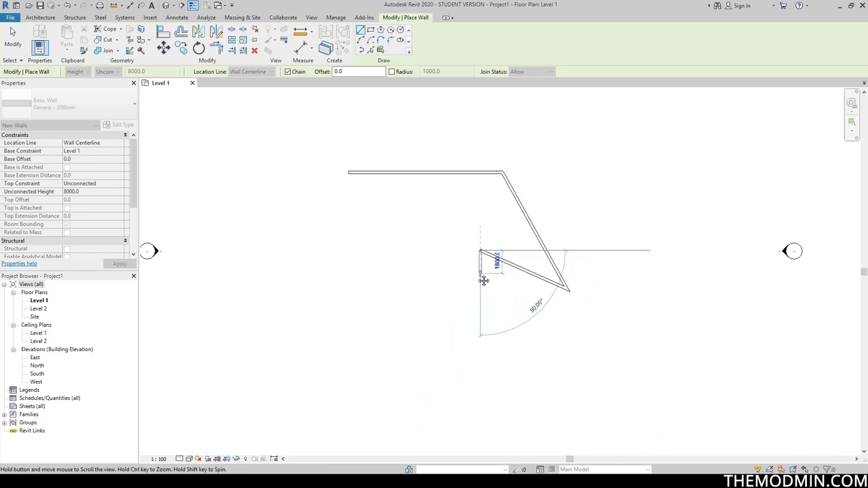
left_click(479, 329)
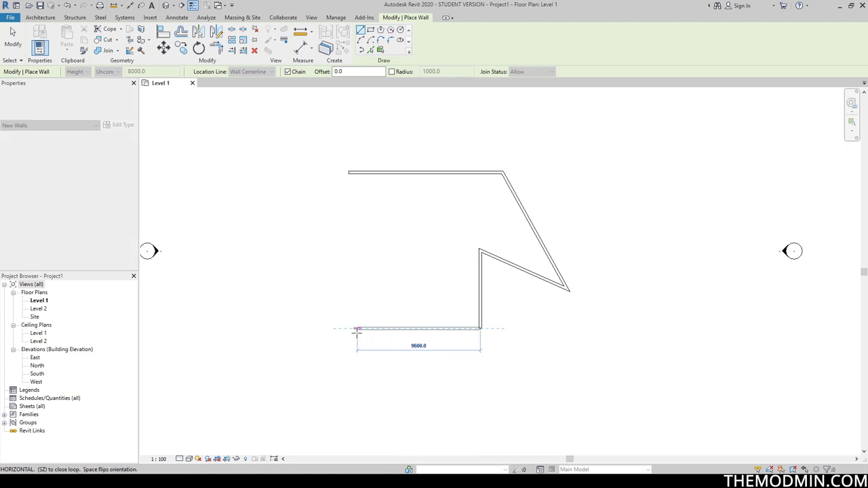
left_click(349, 330)
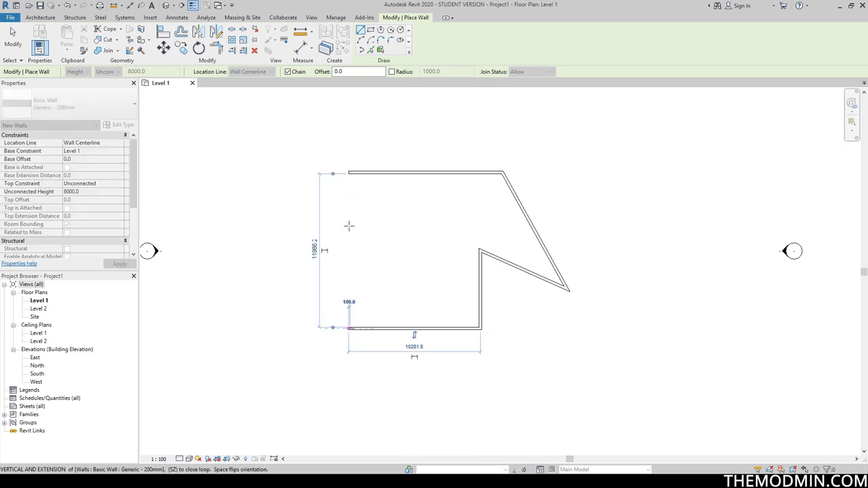
left_click(349, 173)
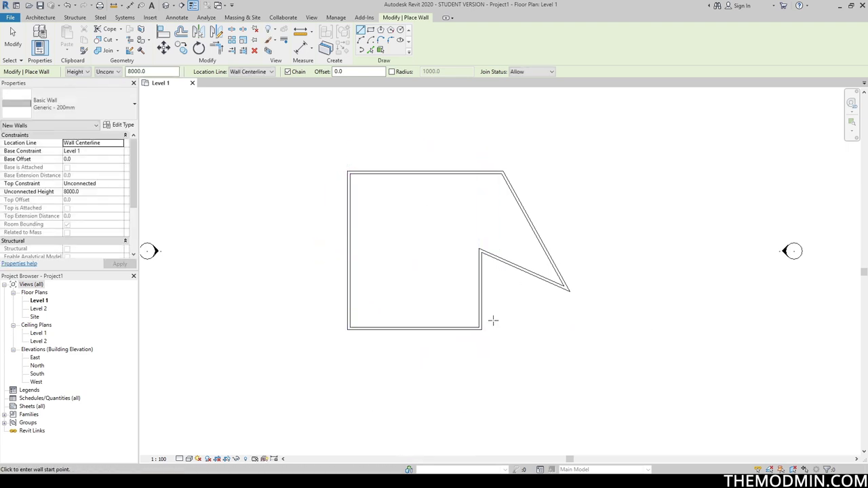
Open the default 3D view, end the wall command, and inspect the wall outline from a near-front angle.
middle_click_drag(500, 327, 506, 353)
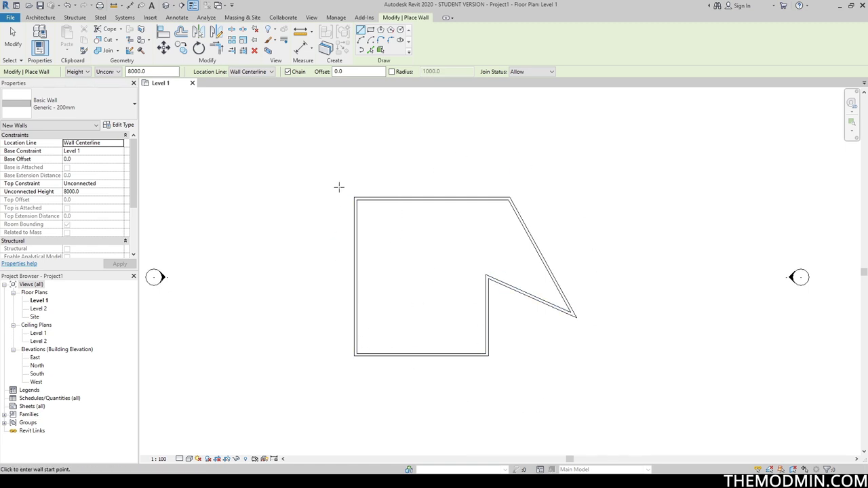
scroll(382, 206, "up", 3)
middle_click_drag(378, 254, 377, 217)
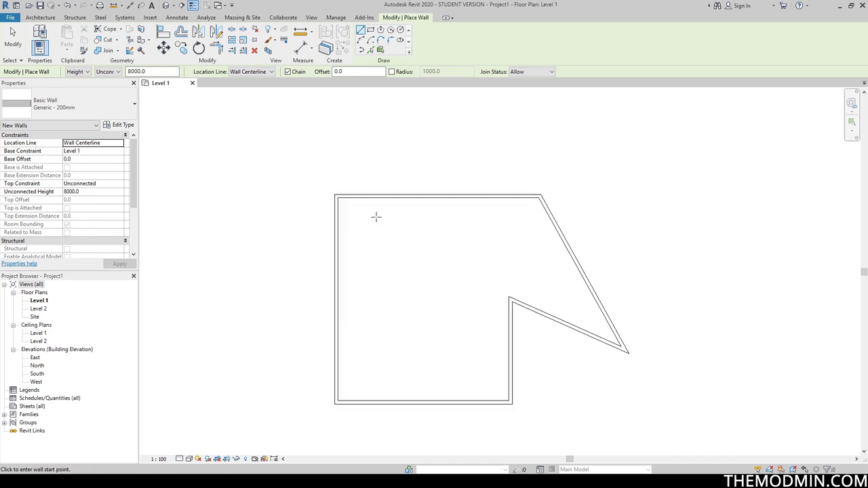
left_click(166, 6)
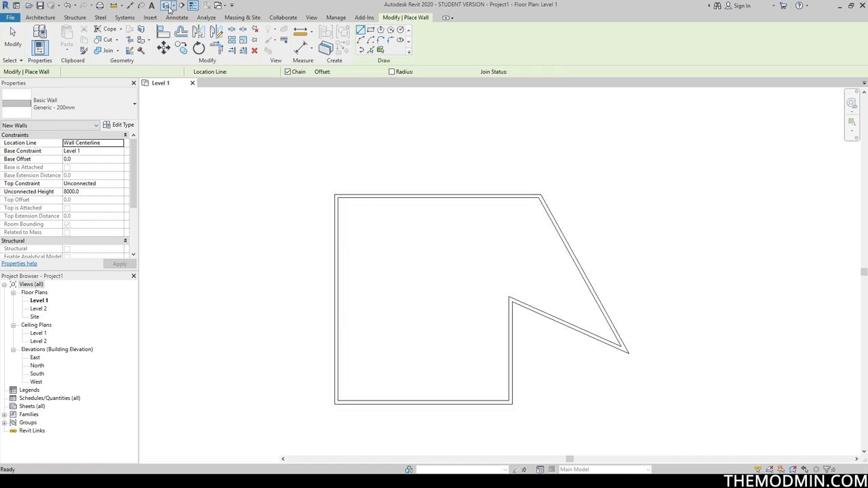
scroll(393, 227, "up", 2)
scroll(391, 241, "down", 3)
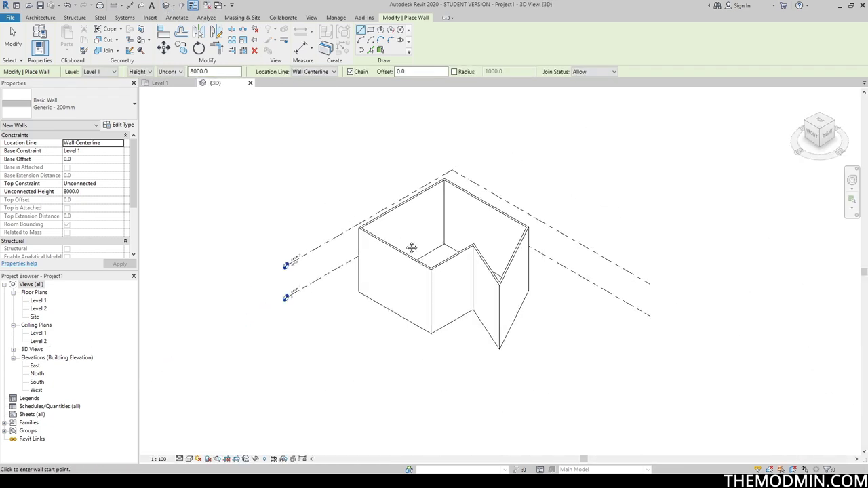
key("Escape")
middle_click_drag(319, 237, 380, 285, "shift")
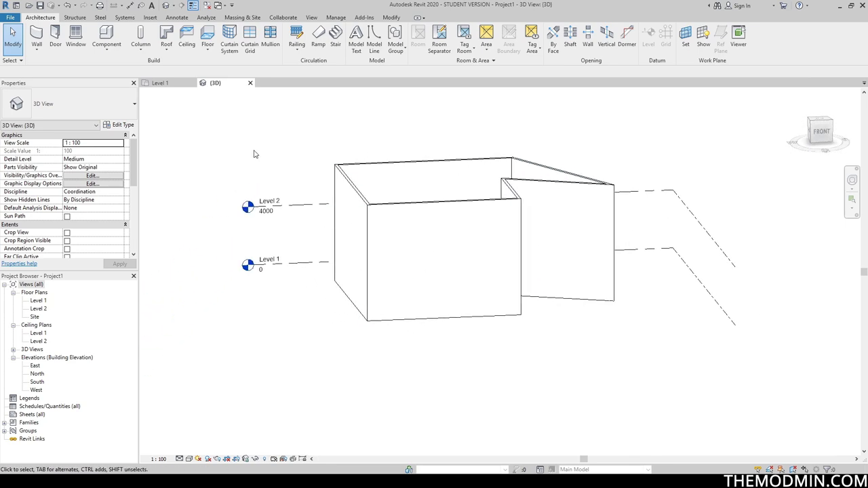
Select all six walls in the Level 1 plan and examine their height against both levels from the front in 3D.
left_click(160, 82)
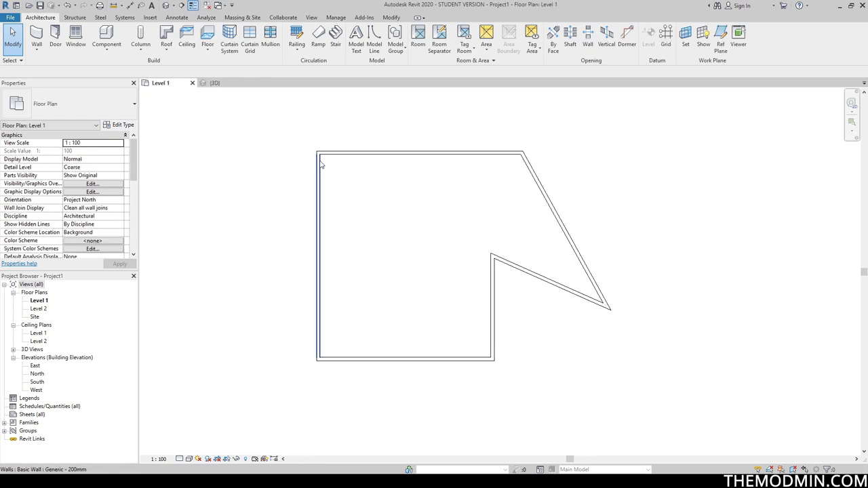
left_click_drag(295, 119, 645, 430)
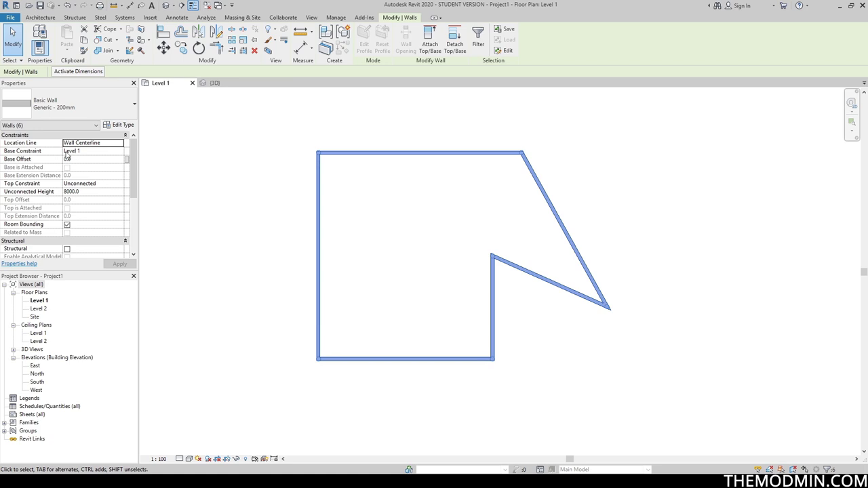
left_click(214, 83)
scroll(308, 293, "up", 4)
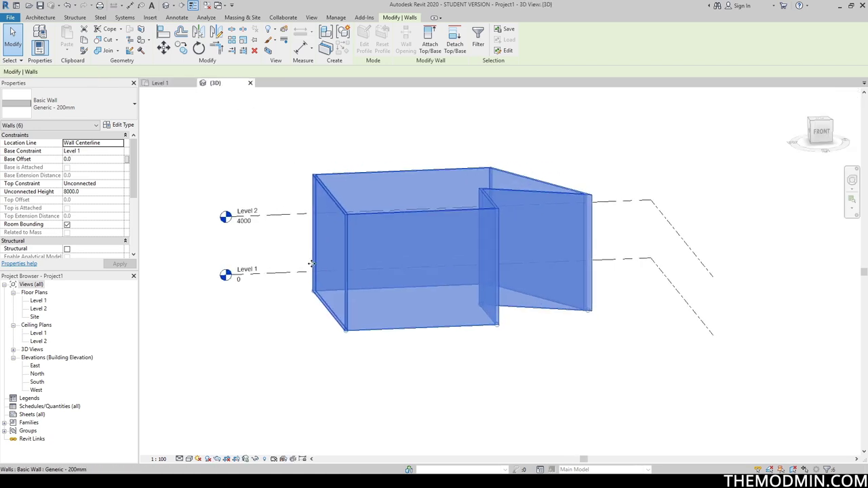
scroll(308, 293, "down", 3)
middle_click_drag(327, 314, 487, 258, "shift")
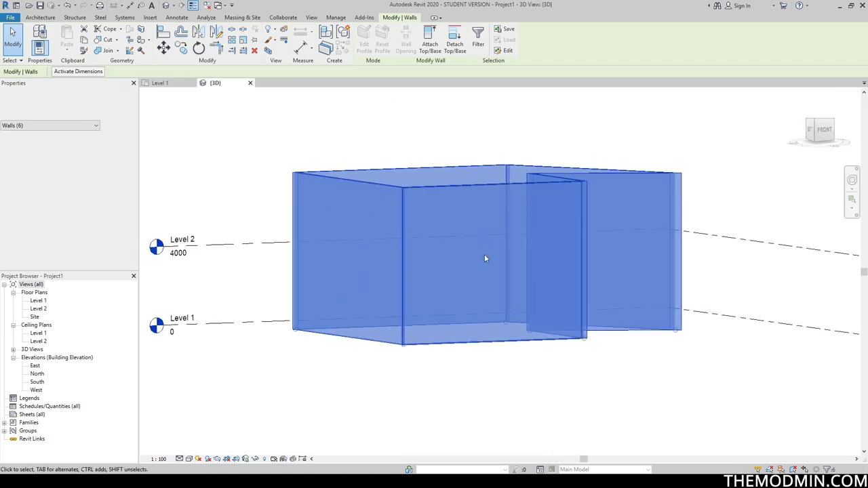
left_click(821, 139)
scroll(320, 350, "up", 5)
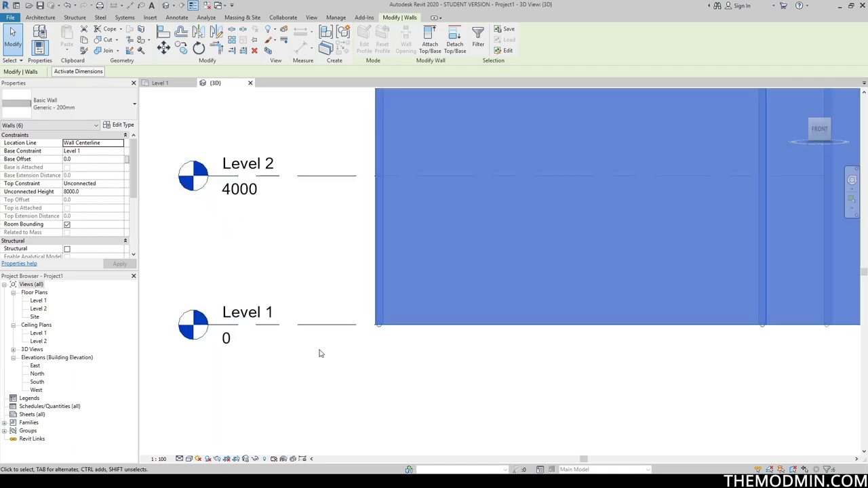
scroll(362, 364, "down", 3)
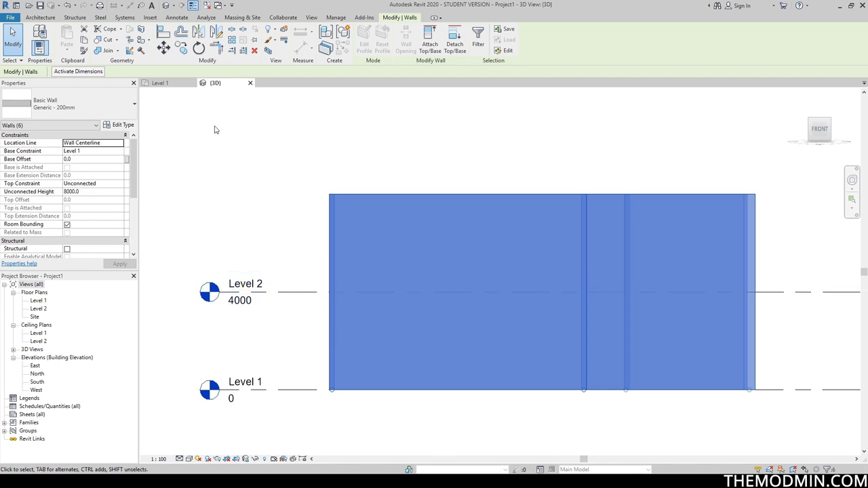
Compare the selected walls with the levels in 3D, and set their top constraint to Up to level: Level 2 from the Level 1 plan.
left_click(161, 83)
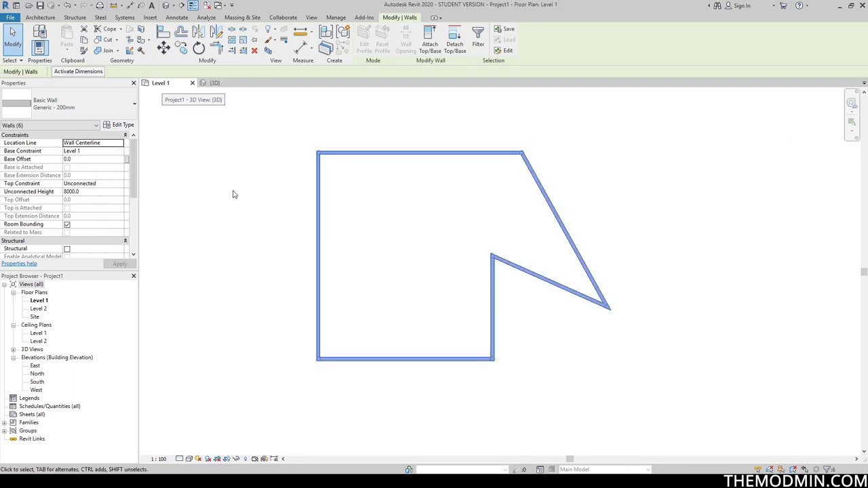
key("Right")
key("Down")
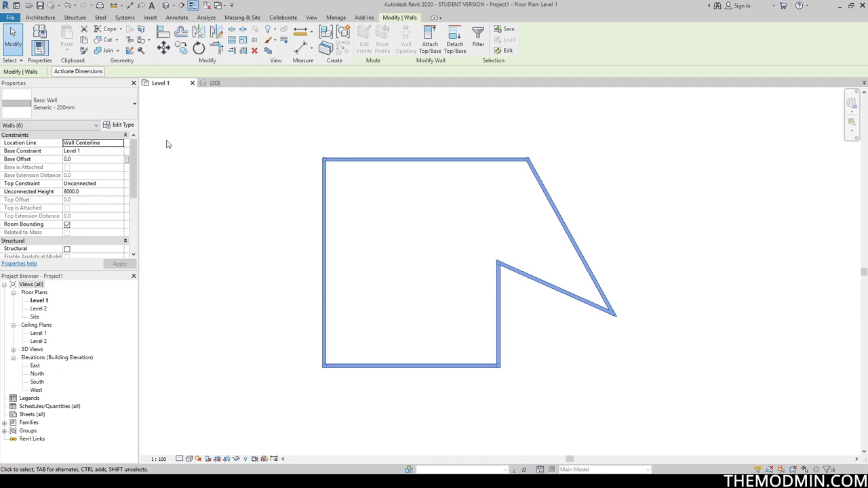
left_click(214, 82)
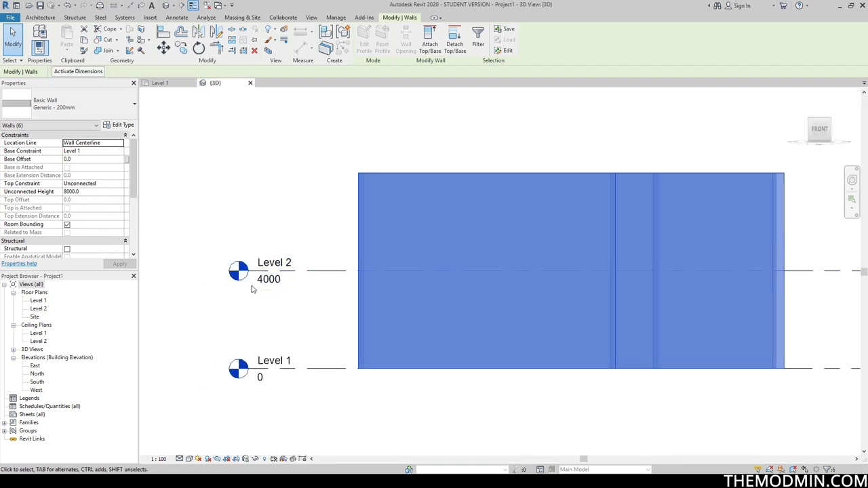
left_click(160, 84)
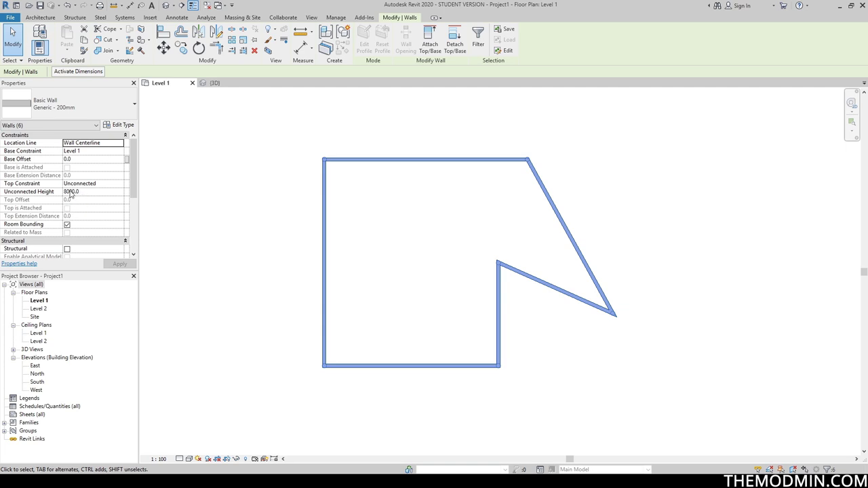
left_click(112, 185)
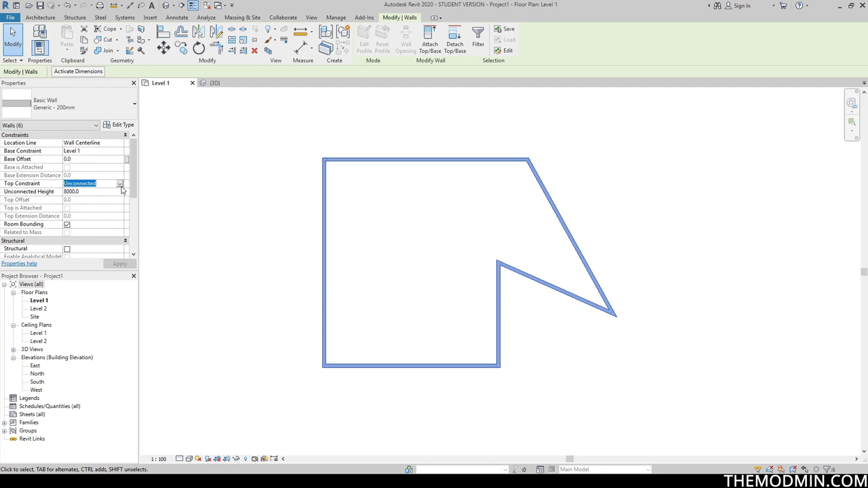
left_click(120, 184)
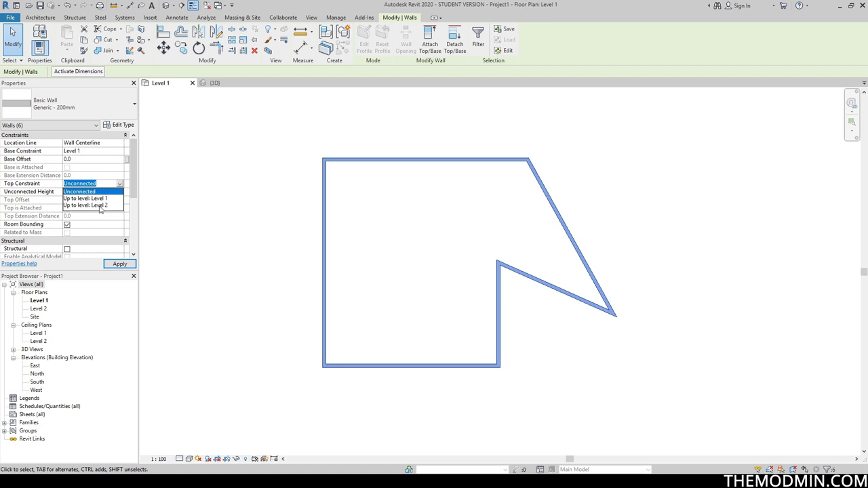
left_click(99, 206)
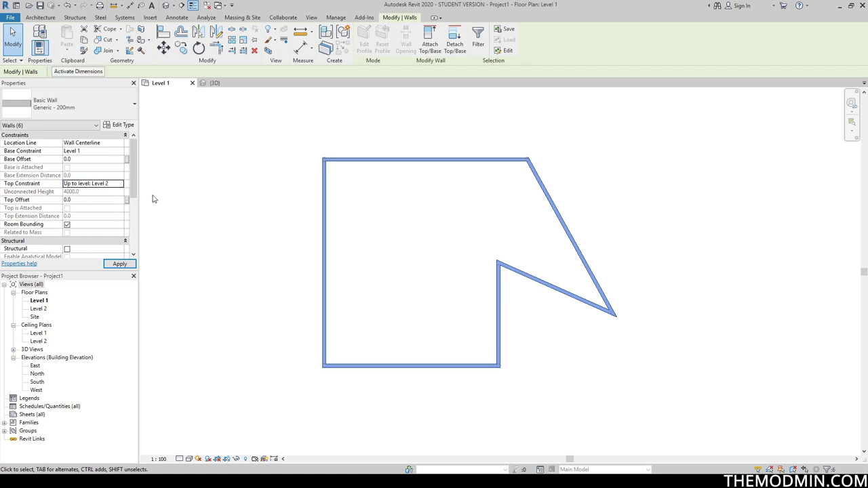
Delete all six walls from the Level 1 plan.
left_click(244, 225)
scroll(247, 224, "down", 1)
left_click_drag(277, 146, 571, 405)
key("Delete")
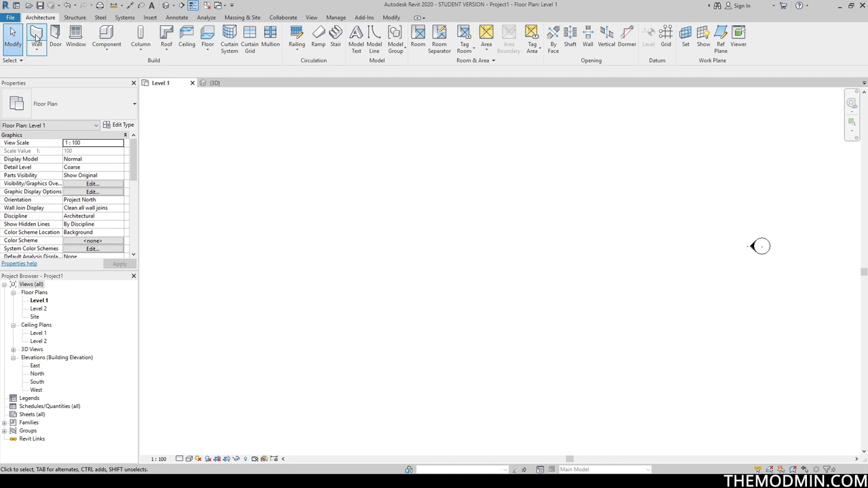
Draw a vertical Generic - 200mm wall in the Level 1 plan with its top constraint set to Up to level: Level 2.
left_click(36, 38)
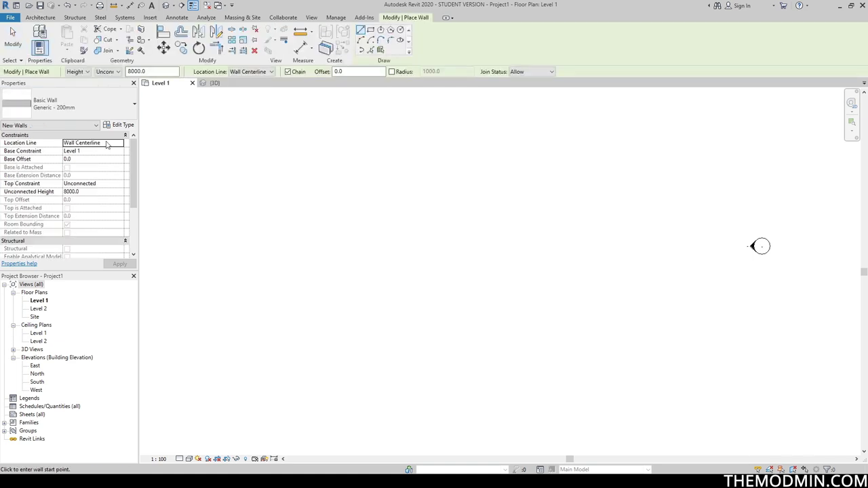
middle_click_drag(344, 239, 381, 255)
left_click(119, 184)
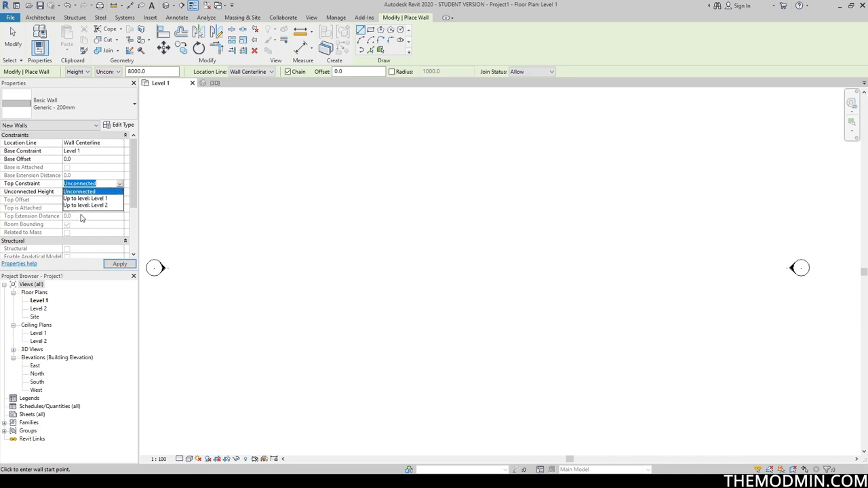
left_click(92, 209)
scroll(224, 214, "down", 3)
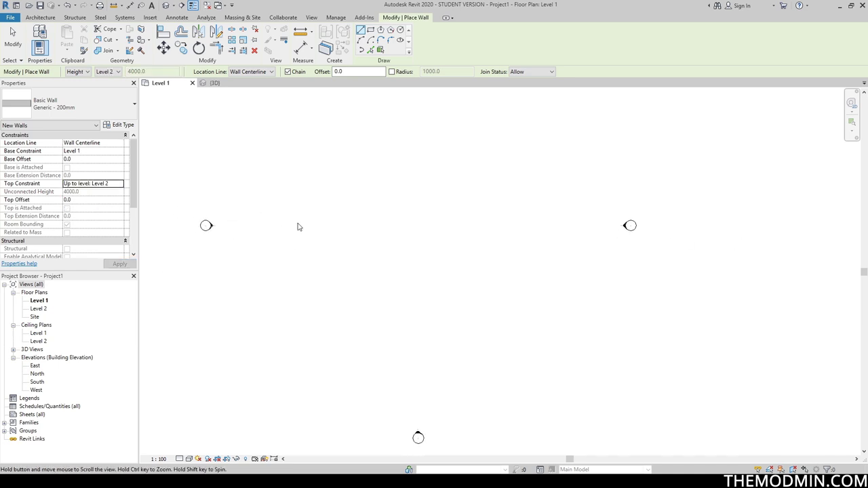
left_click(310, 202)
left_click(310, 290)
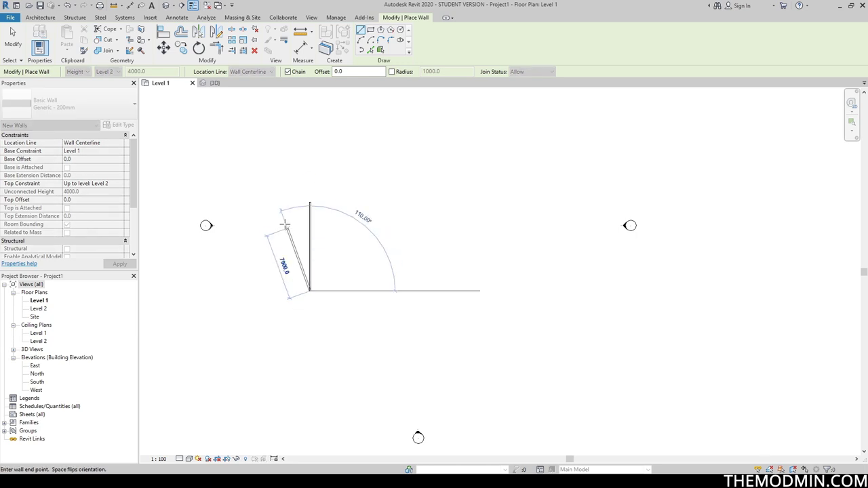
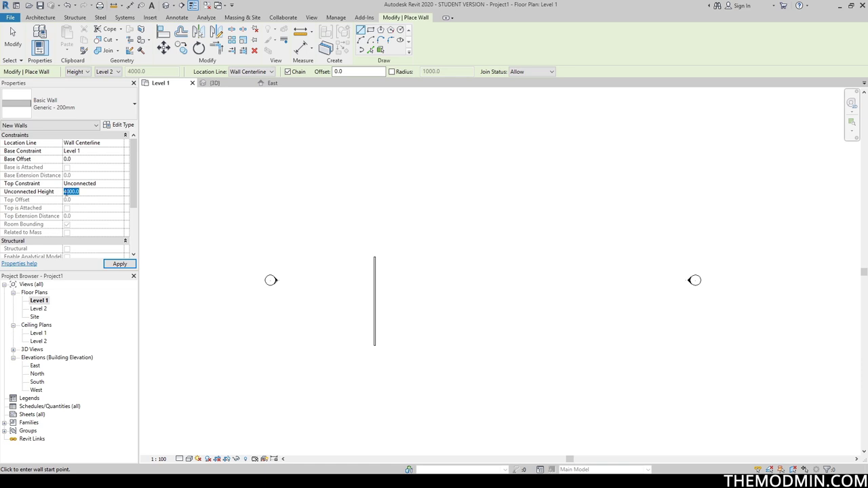
Draw a second vertical wall above and in line with the first, leaving a small gap, using an unconnected height of 4000, and end the command.
left_click(374, 243)
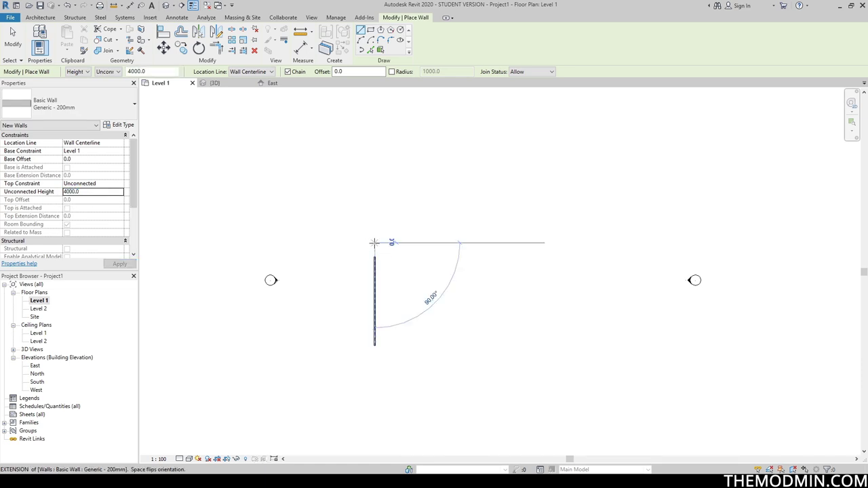
key("Escape")
key("Escape")
middle_click_drag(423, 254, 455, 251)
scroll(455, 251, "up", 1)
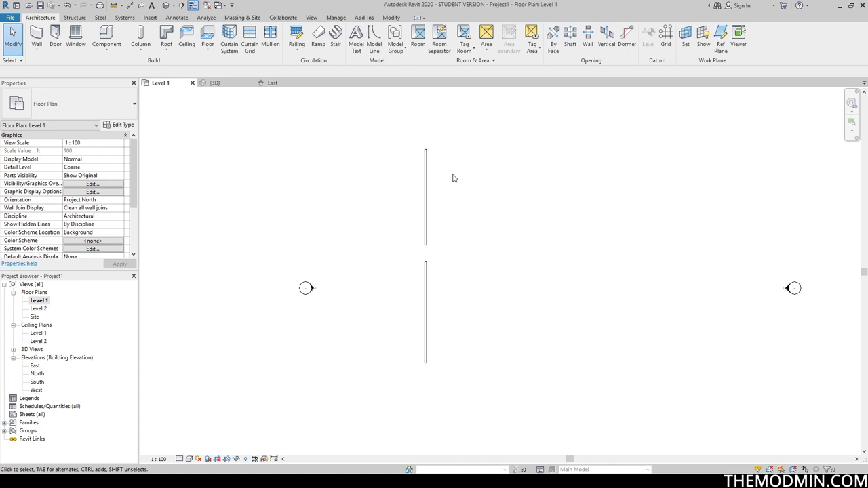
middle_click_drag(463, 283, 450, 279)
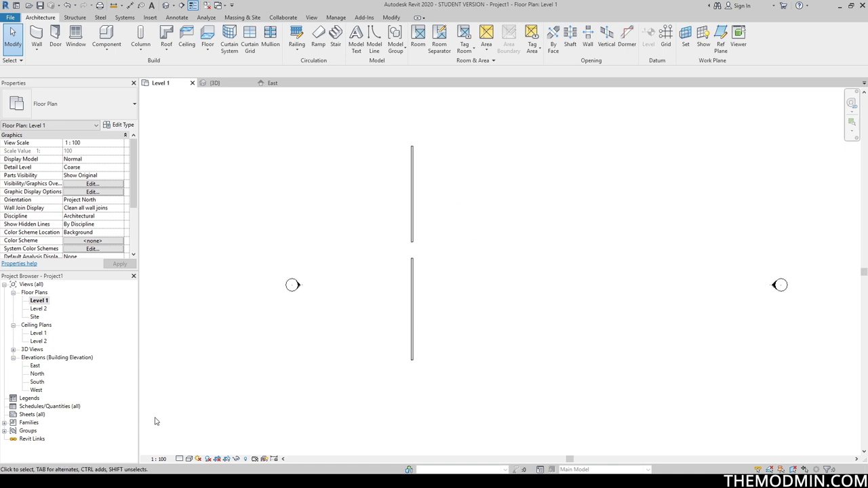
Open the East elevation and extend the level lines so their heads sit clear of the walls.
double_click(35, 366)
scroll(256, 275, "down", 3)
left_click(429, 227)
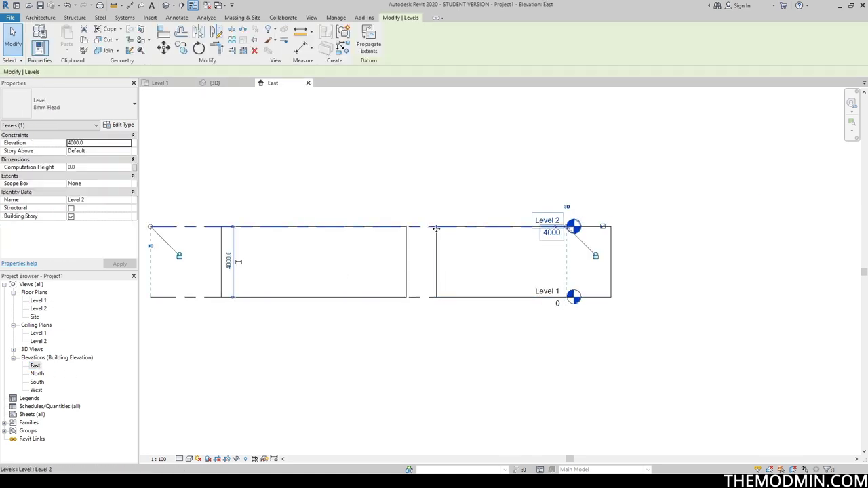
left_click_drag(567, 227, 723, 243)
key("Escape")
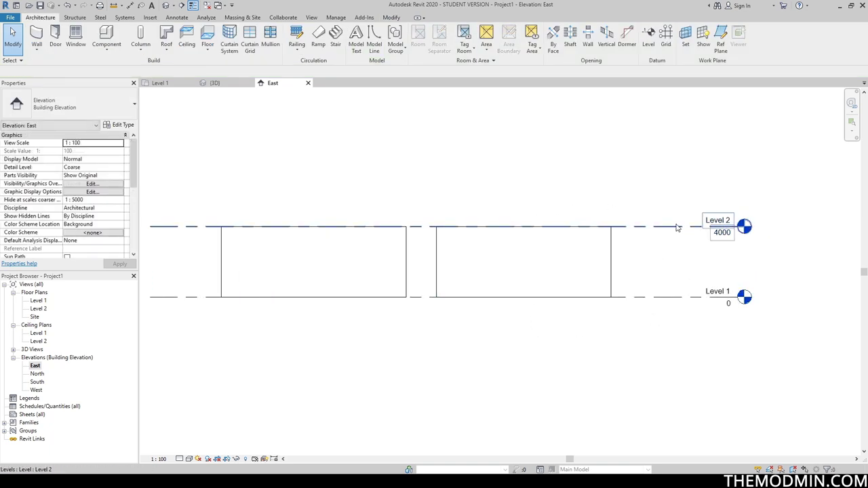
middle_click_drag(614, 278, 663, 292)
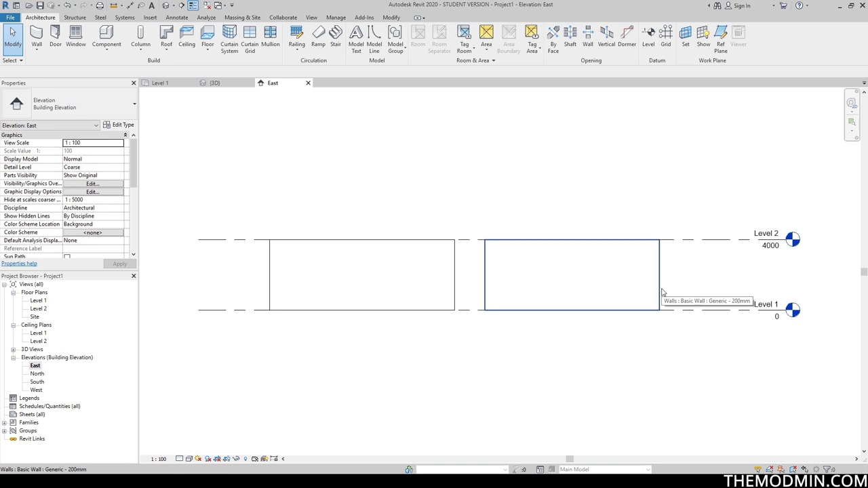
middle_click_drag(731, 294, 675, 291)
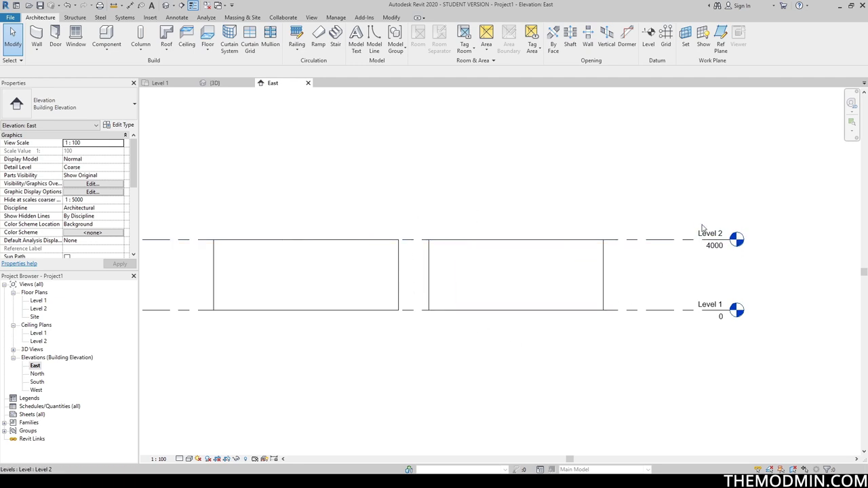
Set the elevation of Level 2 to 4200.
left_click(712, 250)
left_click(711, 248)
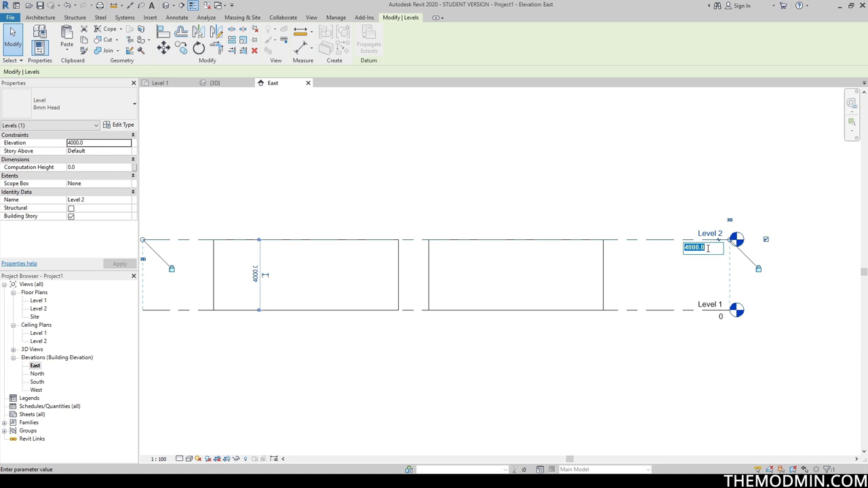
type("4")
key("Return")
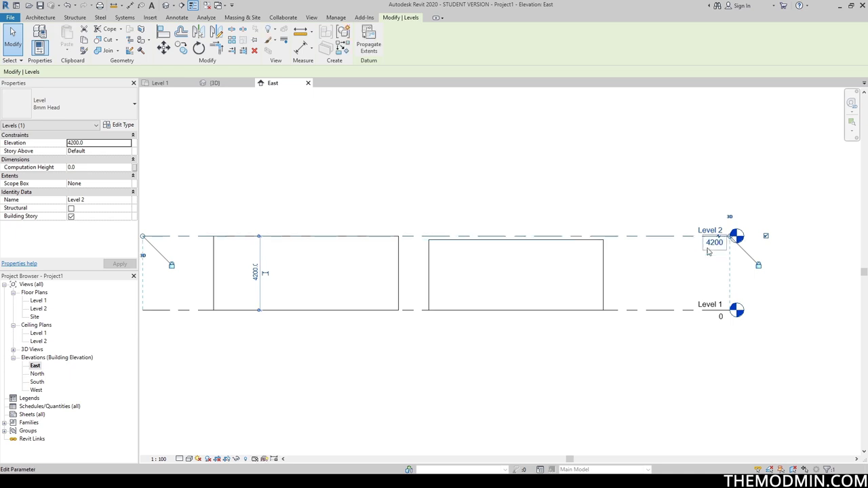
left_click(669, 273)
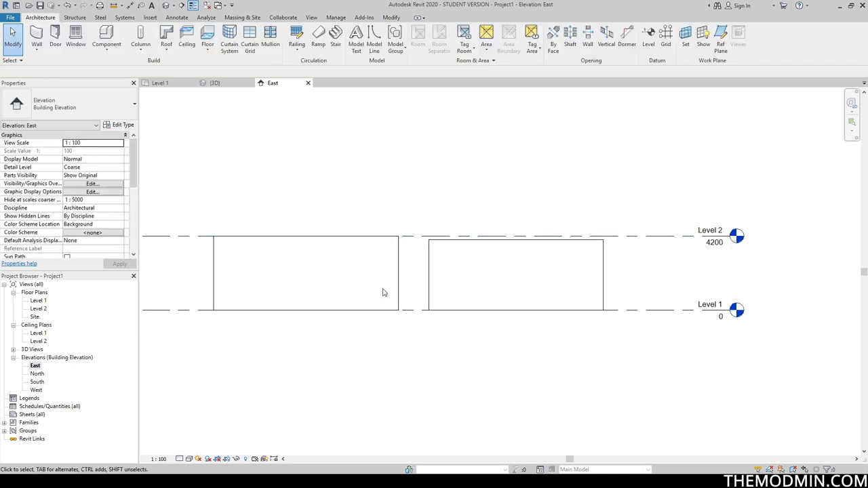
Compare both walls' tops with Level 2 in the East elevation and check the height constraints of the unconnected wall.
left_click(405, 237)
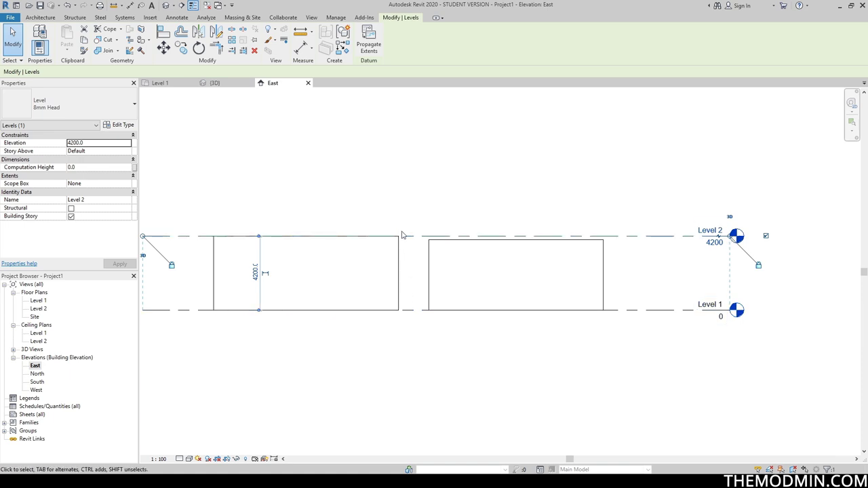
left_click(522, 250)
scroll(522, 249, "up", 2)
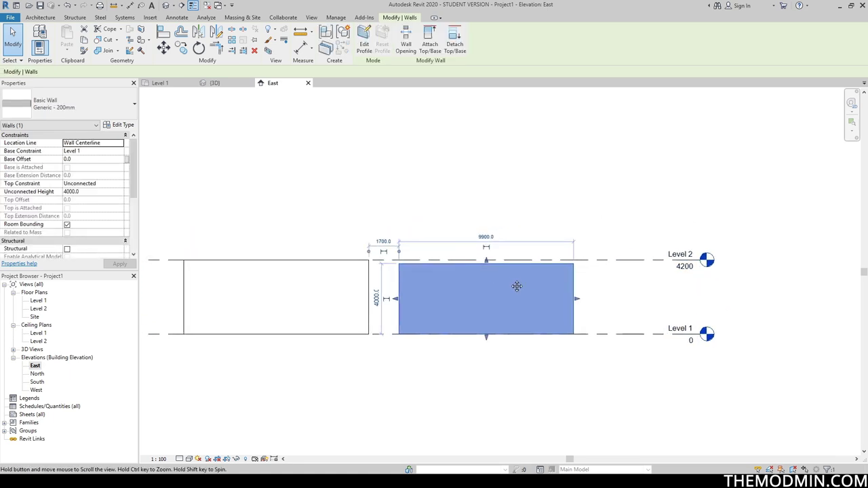
middle_click_drag(441, 286, 490, 273)
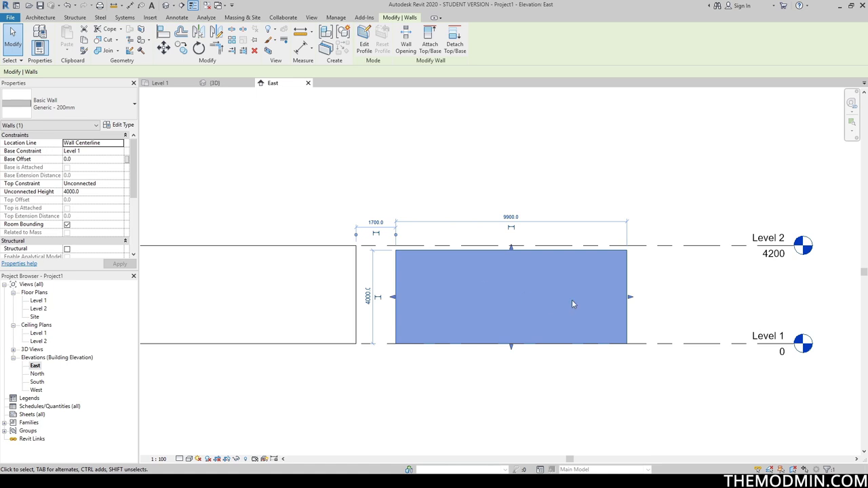
left_click(630, 275)
scroll(437, 264, "down", 2)
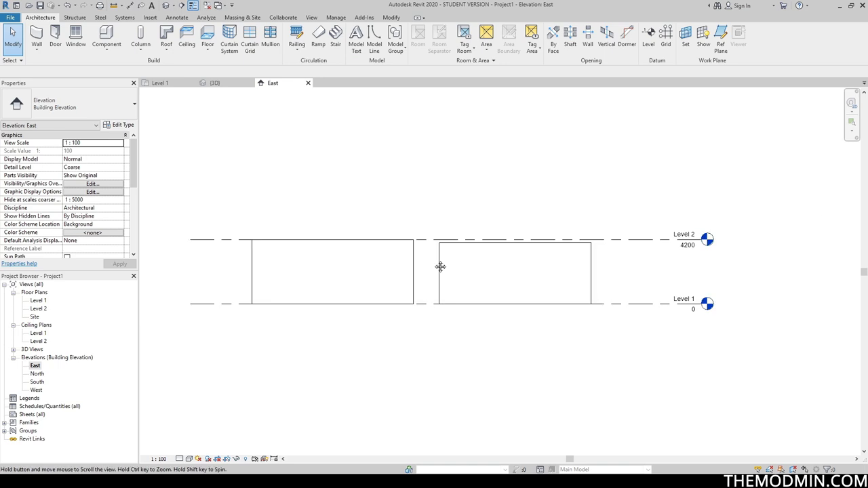
middle_click_drag(440, 266, 435, 264)
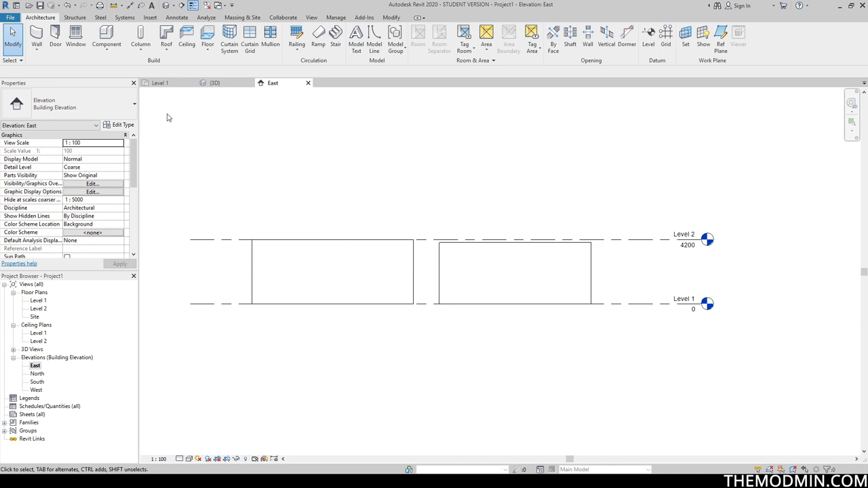
Change the type of both walls to Generic - 300mm from the Level 1 plan.
left_click(160, 83)
scroll(403, 266, "down", 2)
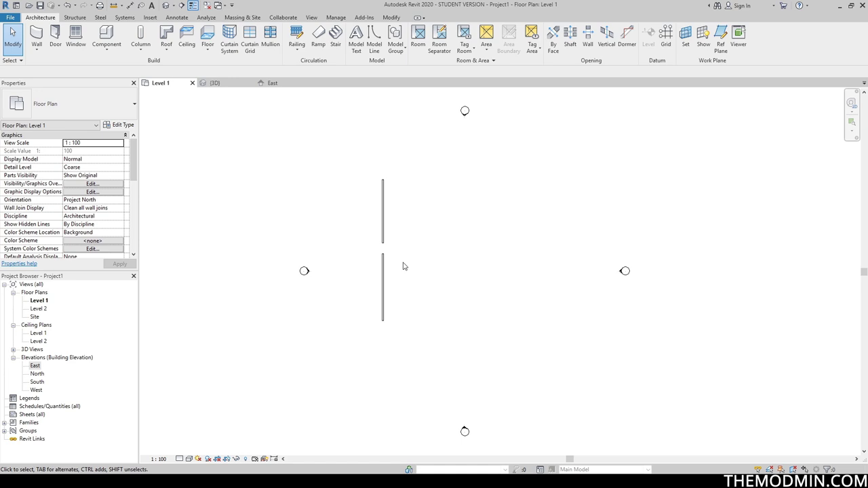
left_click(382, 234)
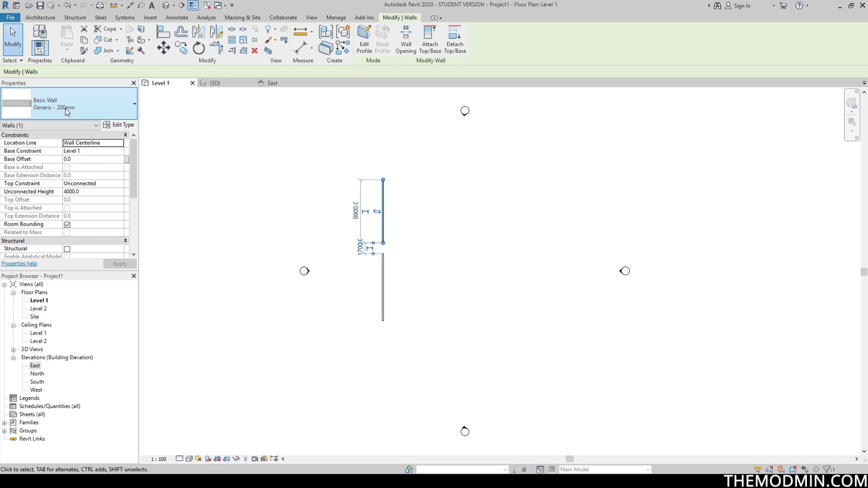
key("Escape")
left_click_drag(354, 159, 439, 374)
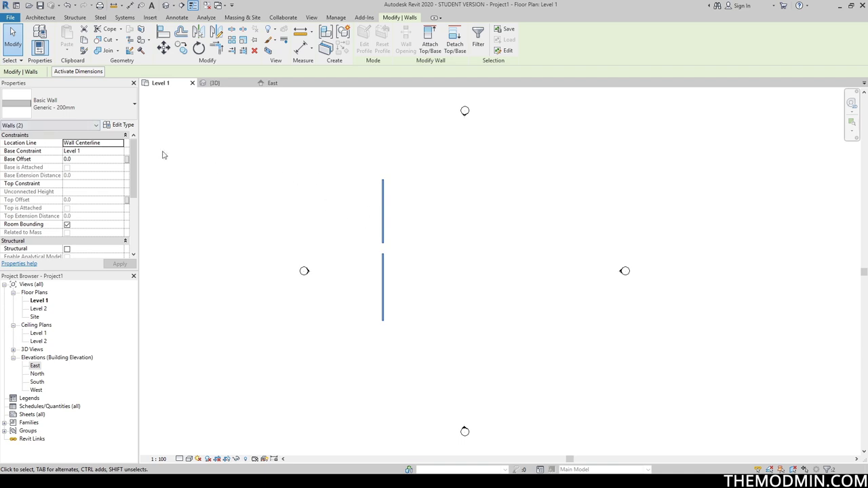
left_click(124, 107)
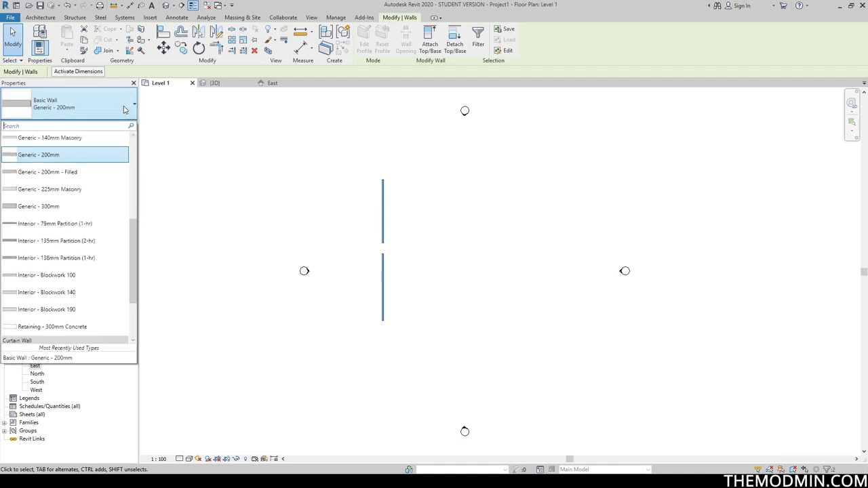
scroll(115, 298, "up", 4)
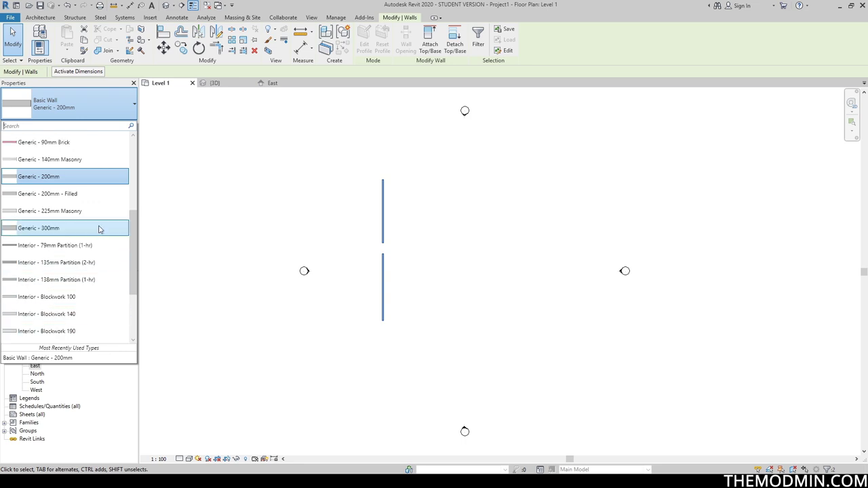
scroll(101, 194, "down", 4)
scroll(97, 216, "up", 3)
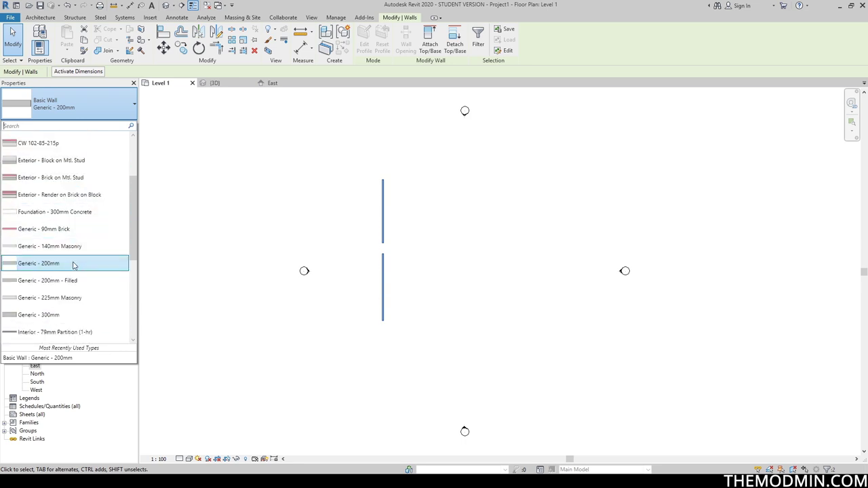
scroll(89, 308, "down", 1)
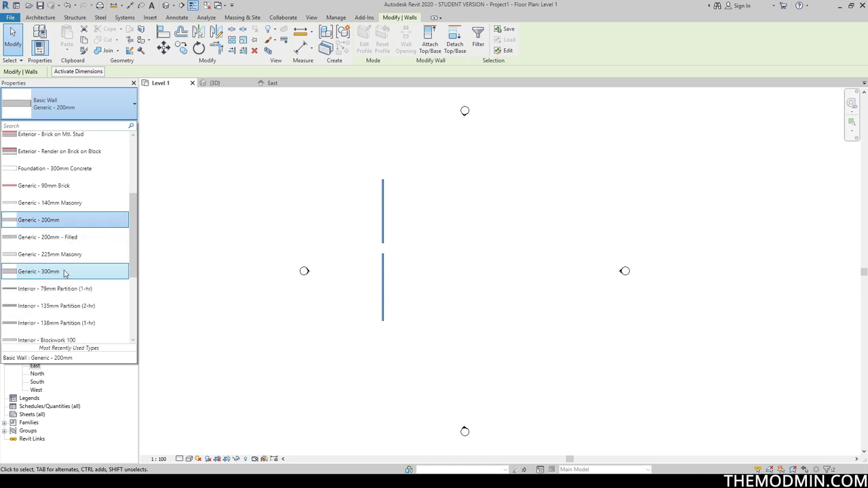
left_click(63, 273)
scroll(397, 253, "up", 3)
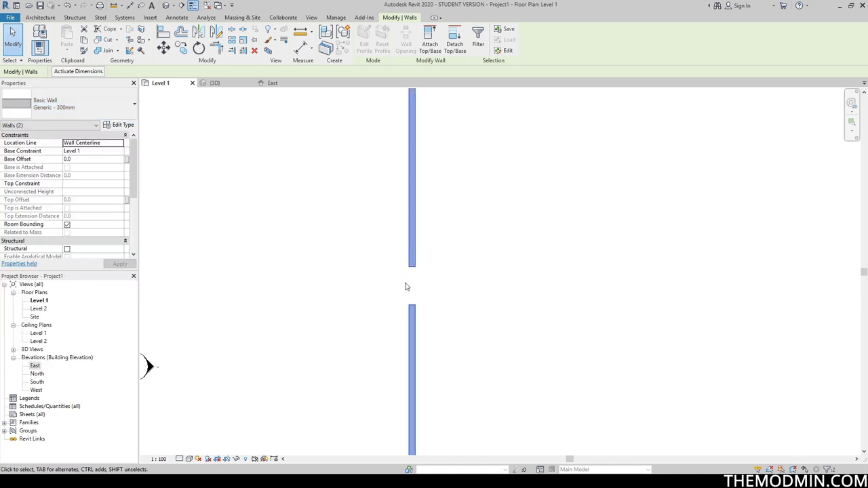
left_click(382, 279)
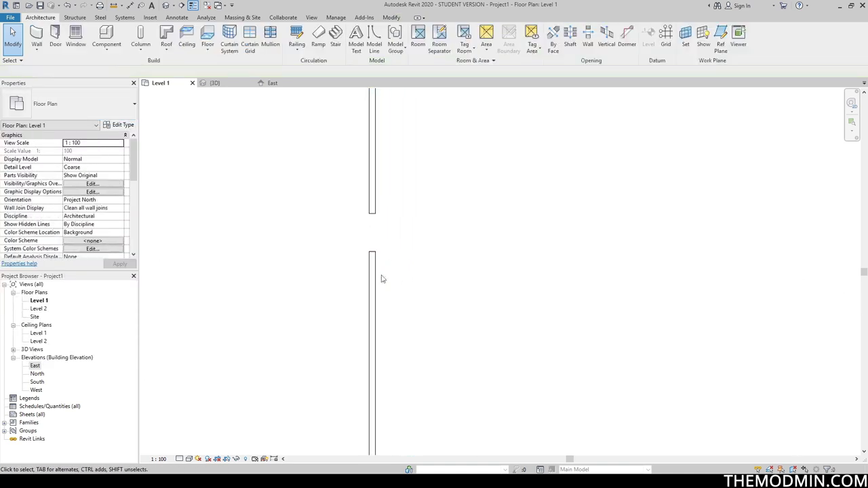
Change only the upper wall's type to Generic - 200mm - Filled and compare it with the lower wall.
left_click(373, 201)
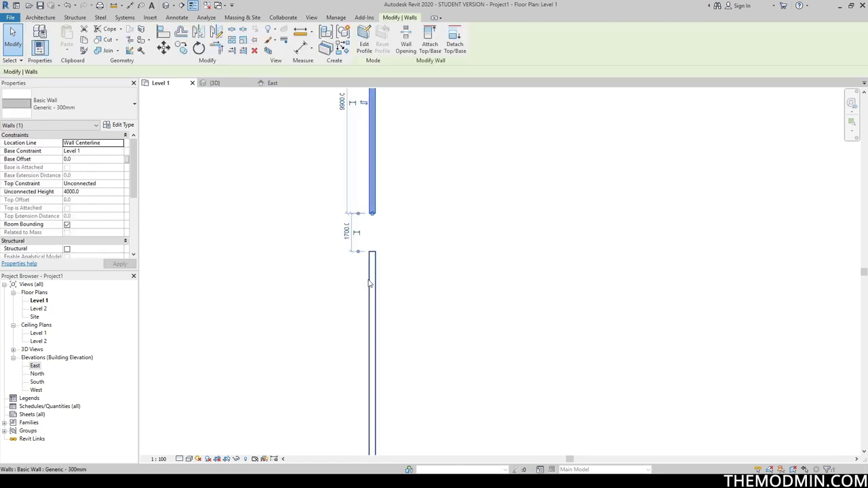
left_click(370, 276)
left_click(372, 170)
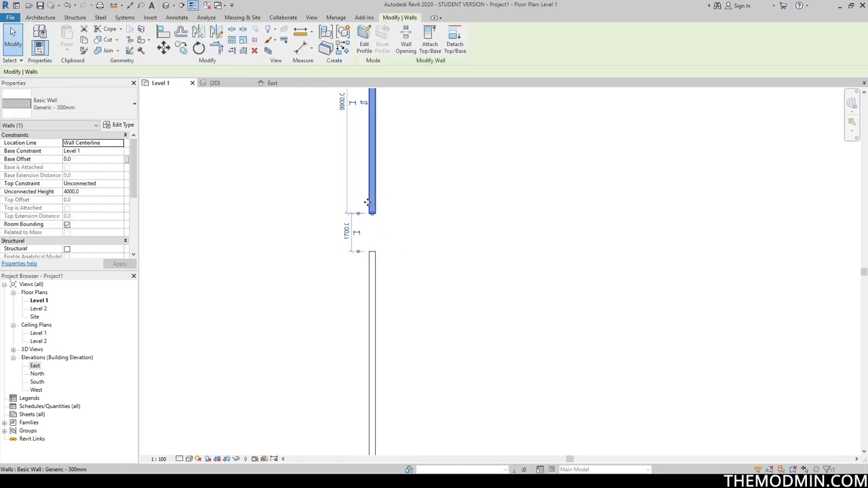
left_click(109, 105)
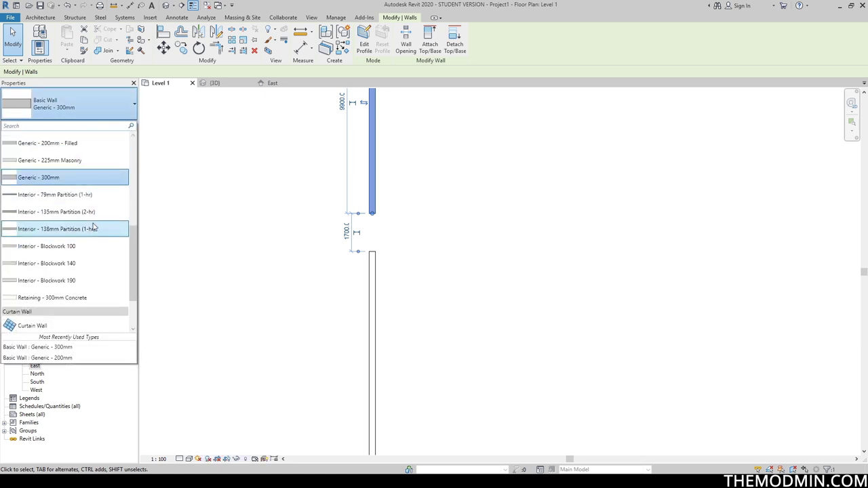
left_click(88, 145)
left_click(401, 213)
left_click(371, 183)
left_click(418, 271)
left_click_drag(418, 271, 340, 325)
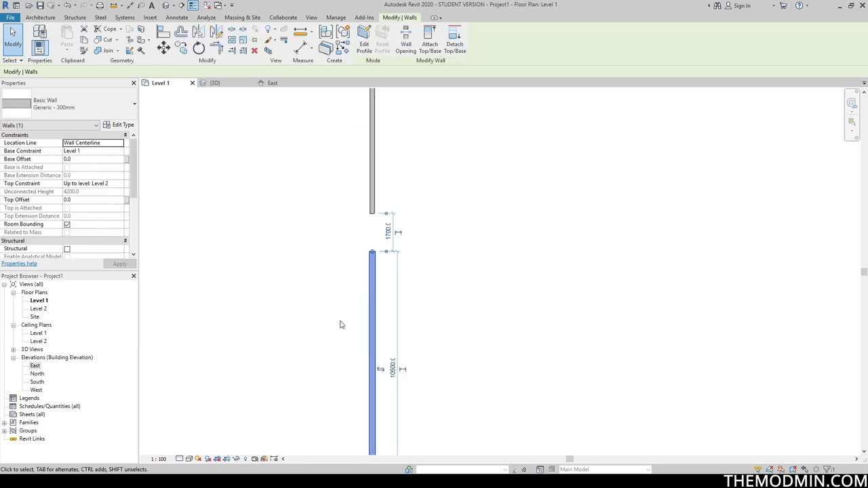
Change the upper wall's type to Generic - 200mm.
left_click(327, 293)
middle_click_drag(389, 134, 386, 194)
left_click_drag(415, 178, 333, 230)
left_click(75, 103)
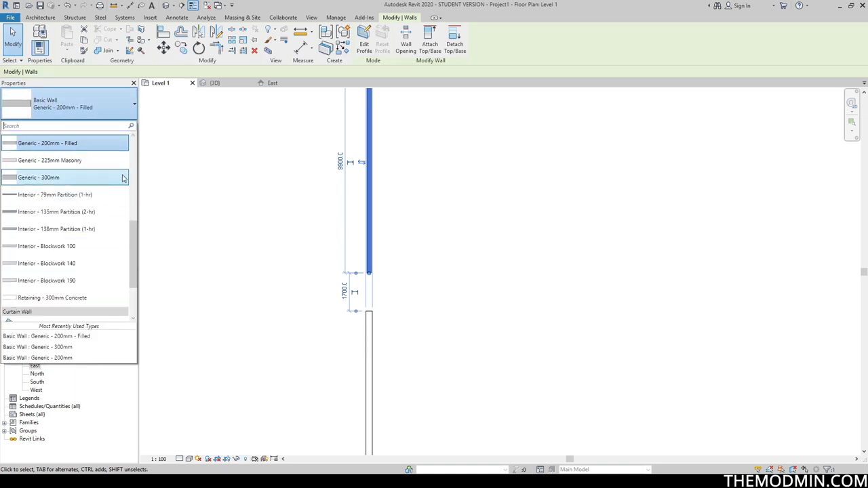
left_click(407, 296)
middle_click_drag(380, 271, 389, 258)
left_click_drag(389, 258, 245, 194)
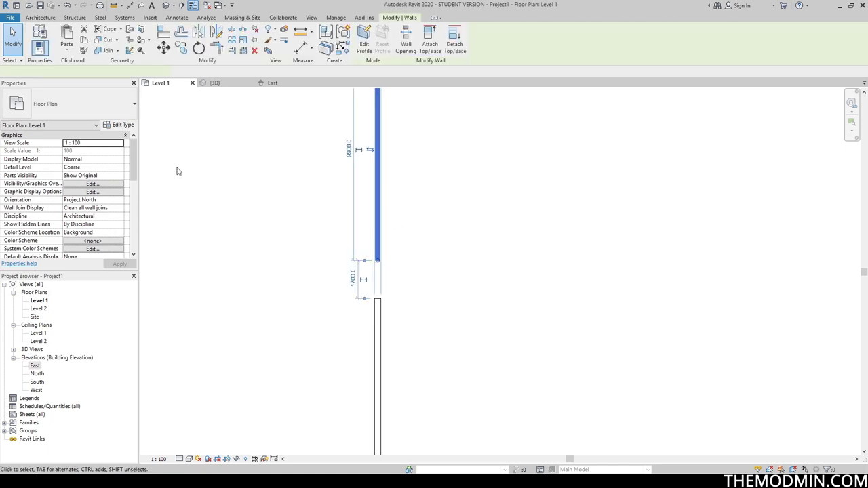
left_click(102, 114)
scroll(78, 179, "up", 3)
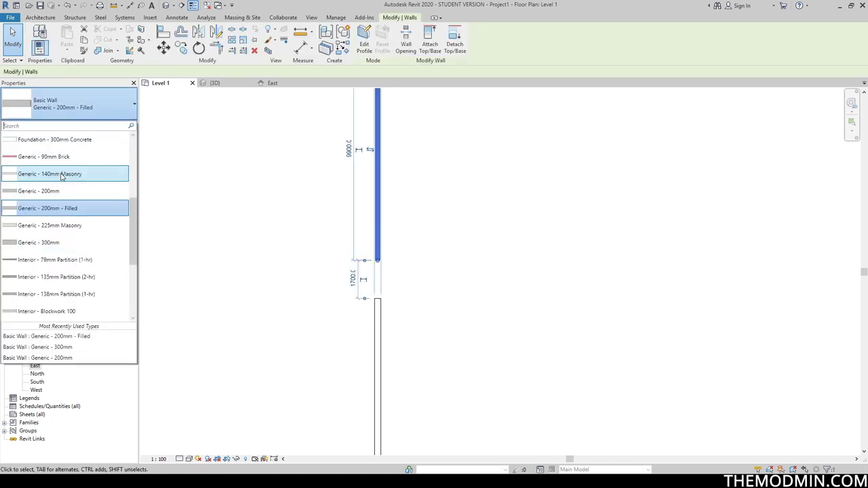
left_click(61, 192)
Duplicate the upper wall's Generic - 200mm type under the name Generic - 150mm.
left_click(431, 232)
left_click_drag(410, 214, 355, 233)
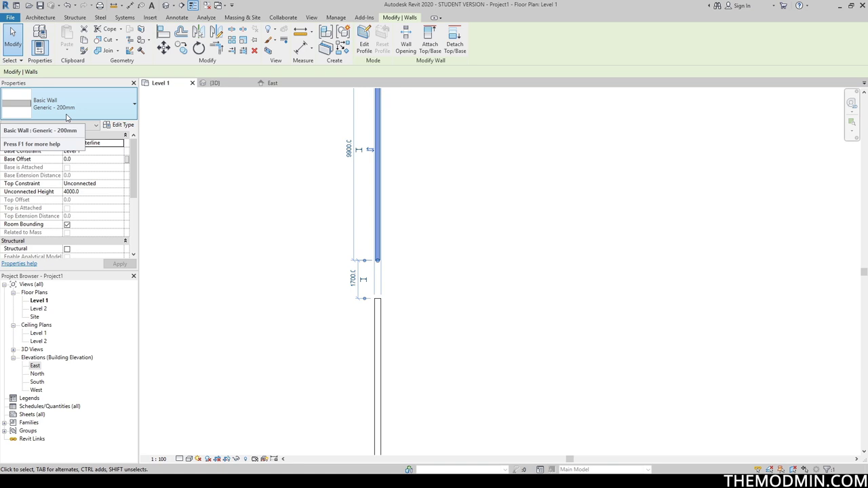
left_click(67, 117)
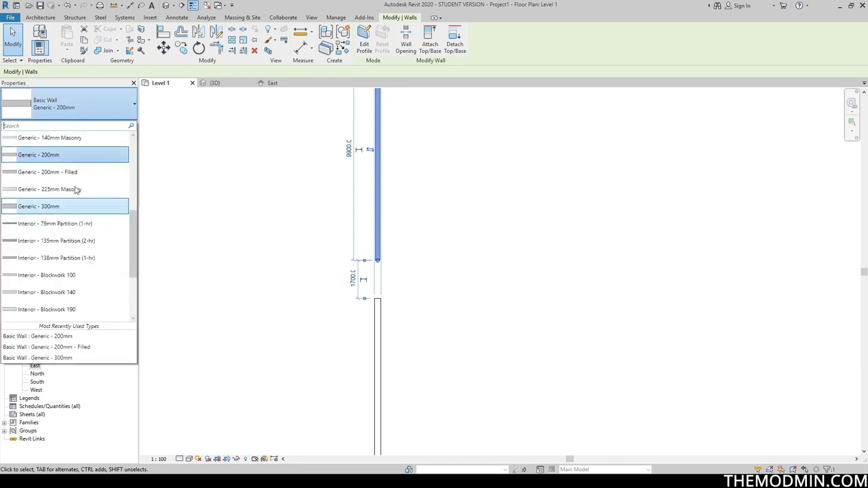
left_click(68, 155)
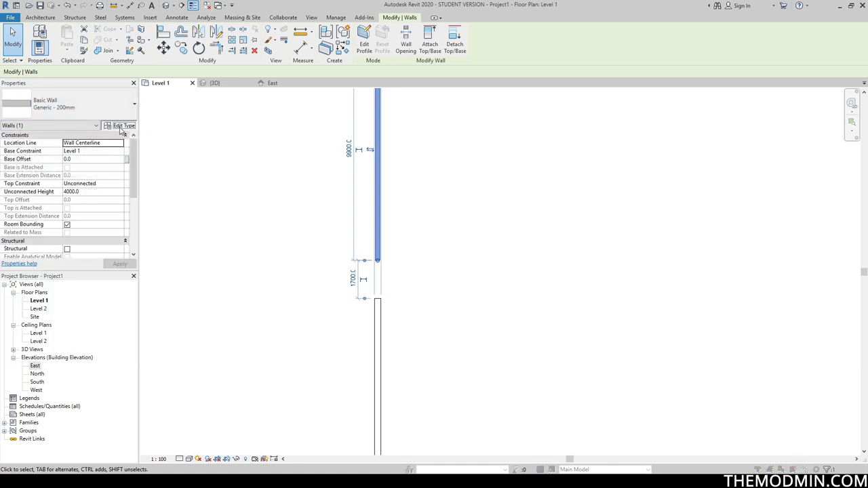
left_click(119, 128)
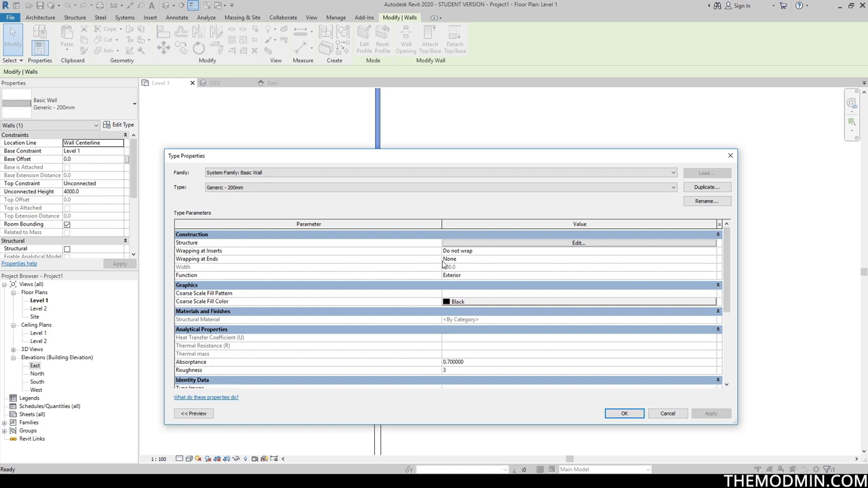
left_click(703, 188)
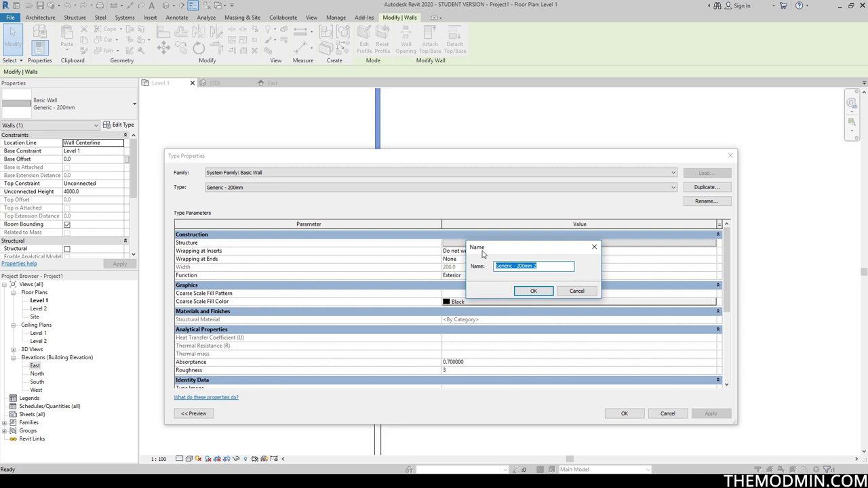
left_click(545, 265)
left_click_drag(561, 265, 525, 263)
type("15")
left_click(533, 291)
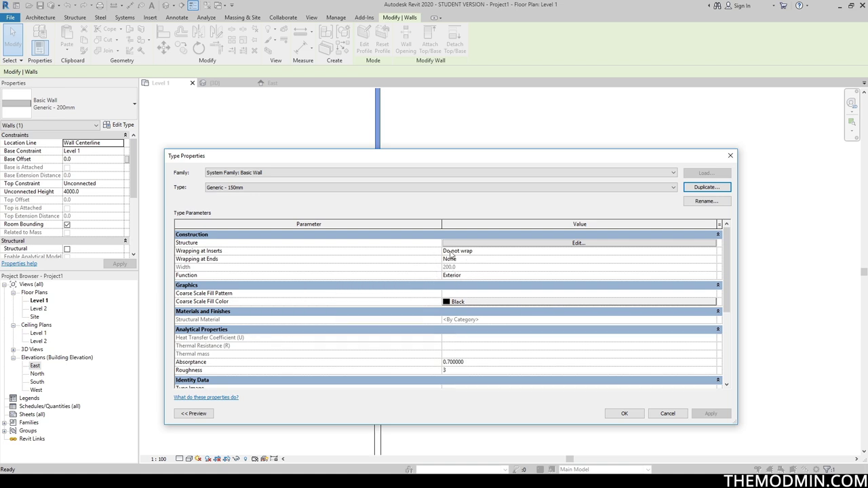
Set the Structure layer thickness of the Generic - 150mm wall type to 150 and apply the type to the upper wall.
left_click(514, 245)
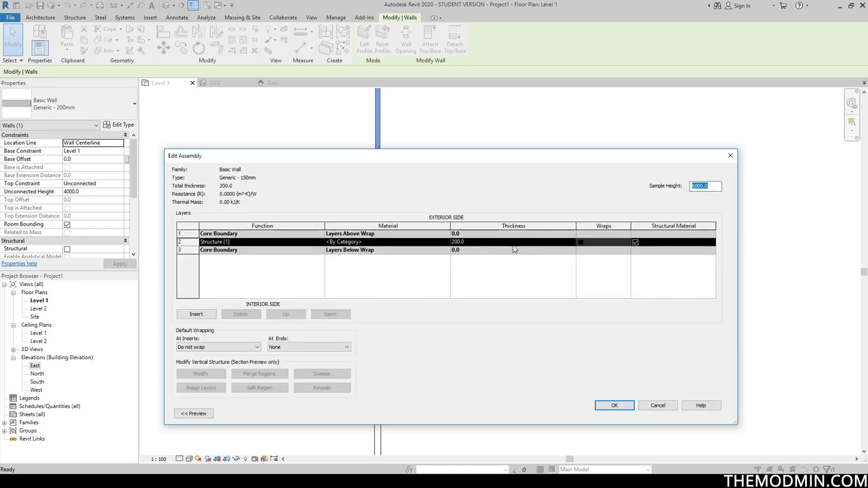
left_click_drag(456, 166, 481, 124)
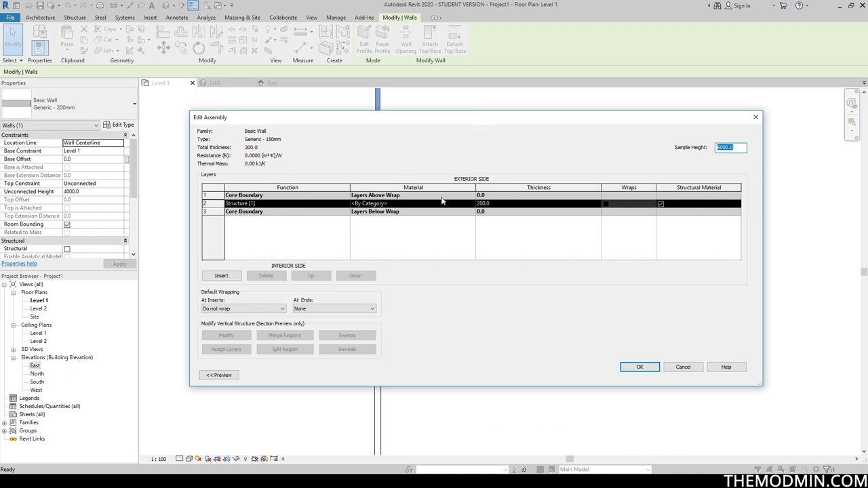
left_click(493, 204)
type("150")
left_click(502, 251)
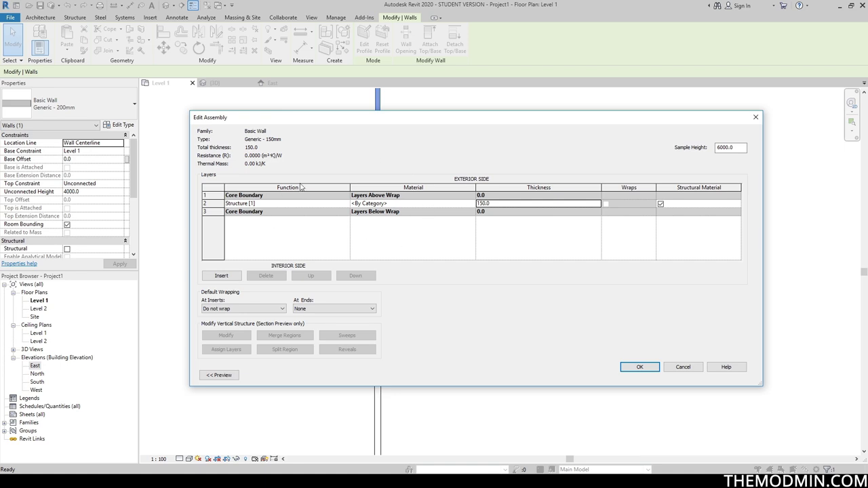
left_click(643, 367)
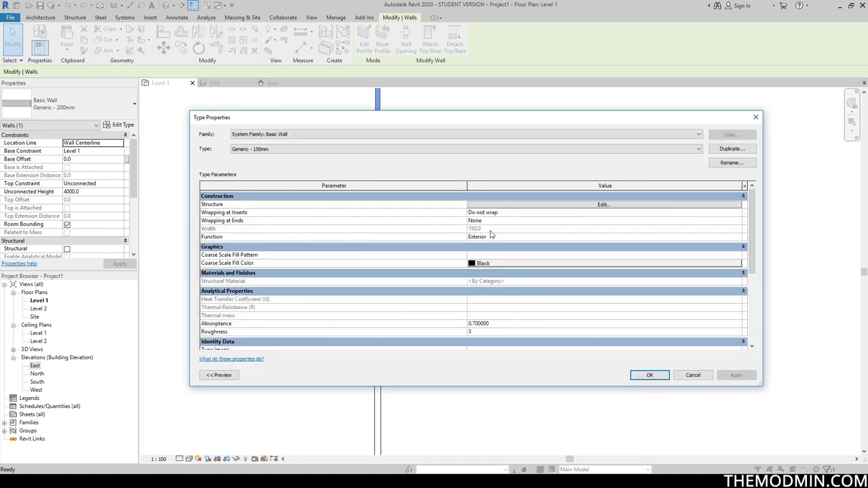
left_click(647, 376)
key("Escape")
Select the upper wall and check that Generic - 150mm is available among the wall types.
left_click_drag(403, 226, 341, 252)
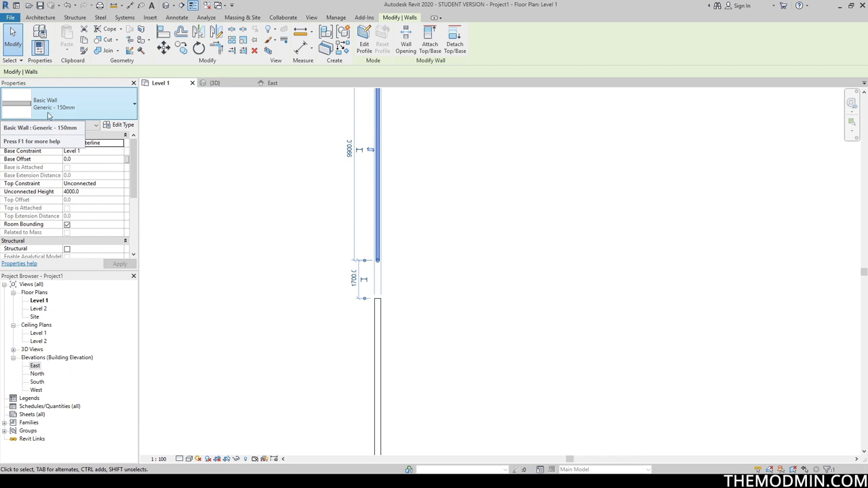
left_click(45, 112)
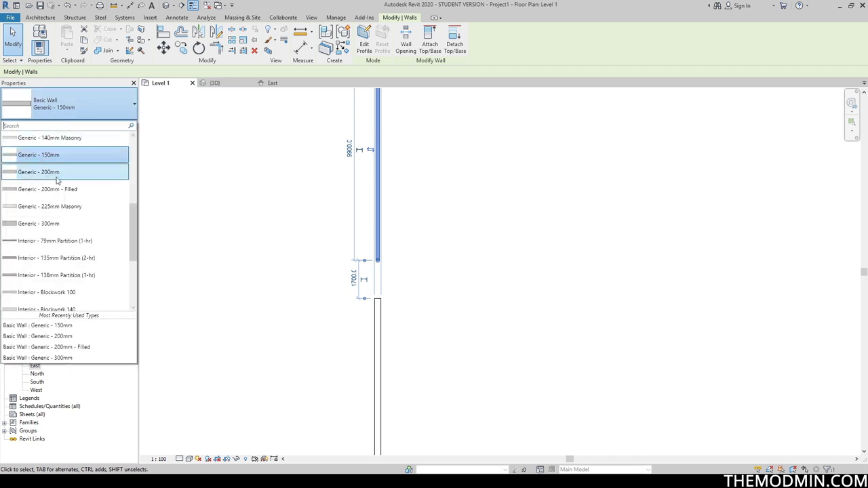
key("Escape")
key("Escape")
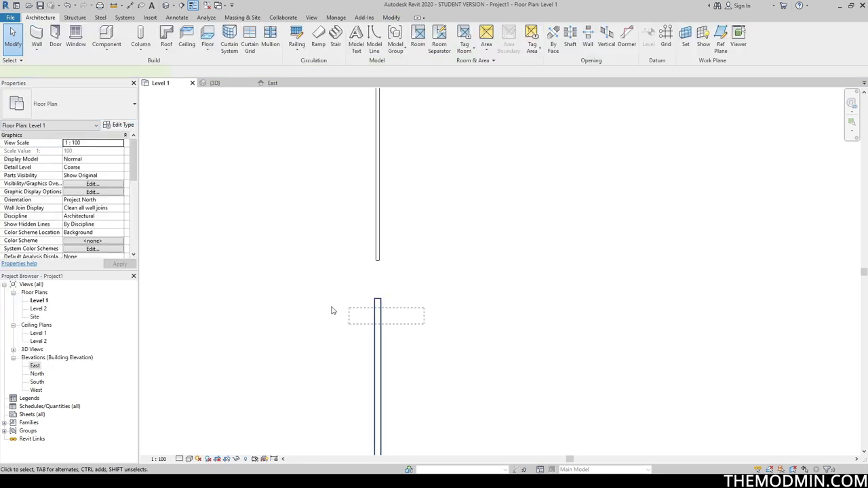
Change the lower wall's type to Generic - 200mm.
left_click(377, 319)
scroll(60, 203, "up", 3)
scroll(62, 160, "up", 2)
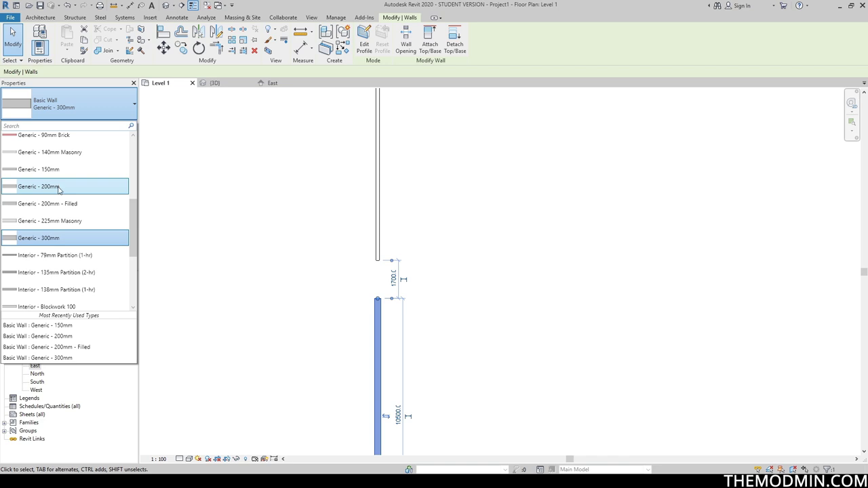
left_click(41, 184)
key("Escape")
Inspect the upper wall's type and compare its width with the lower wall.
left_click(377, 228)
left_click(299, 259)
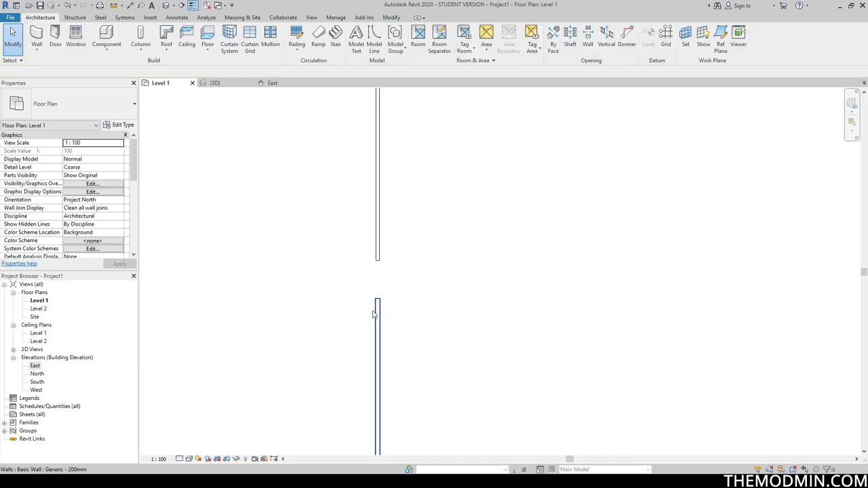
middle_click_drag(423, 268, 376, 340)
left_click(332, 252)
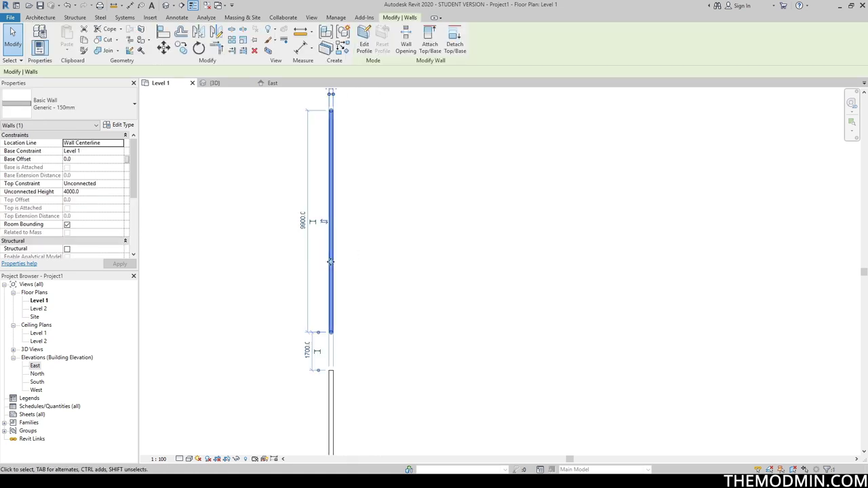
left_click(188, 130)
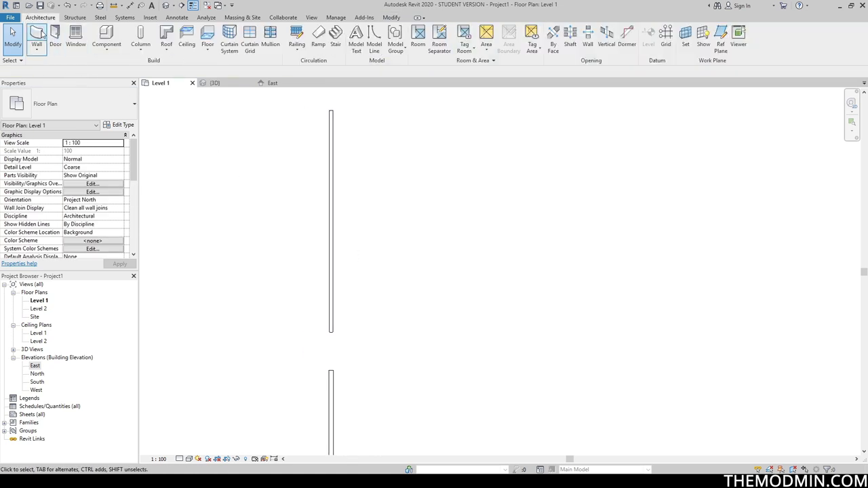
Draw two parallel Generic - 150mm walls beside the upper wall, matching its length, and check the type of all three together.
left_click(37, 38)
left_click(77, 114)
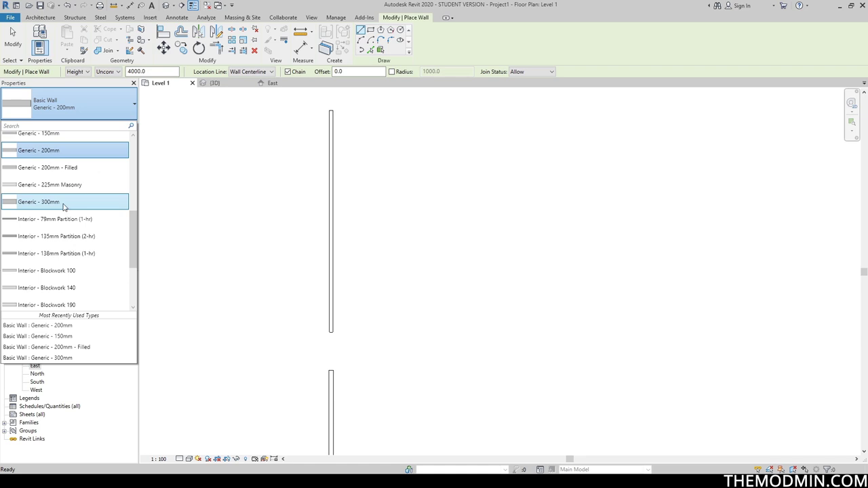
left_click(67, 140)
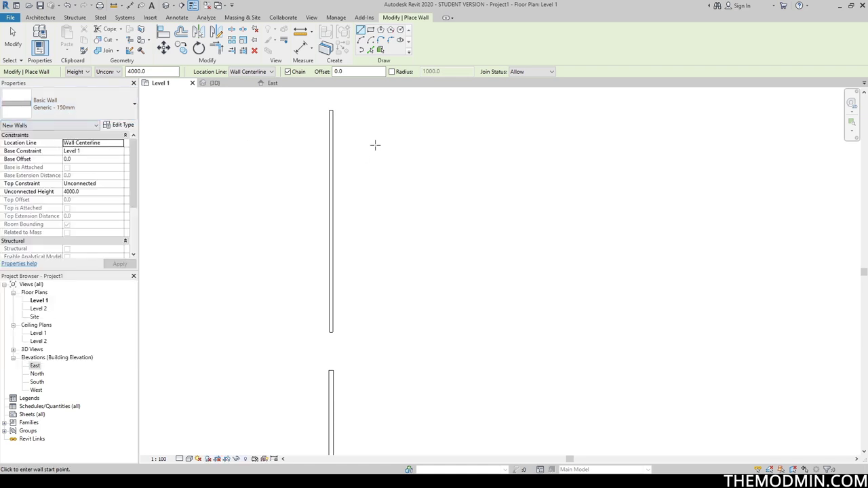
left_click(371, 111)
left_click(371, 332)
key("Escape")
left_click(415, 110)
left_click(415, 331)
key("Escape")
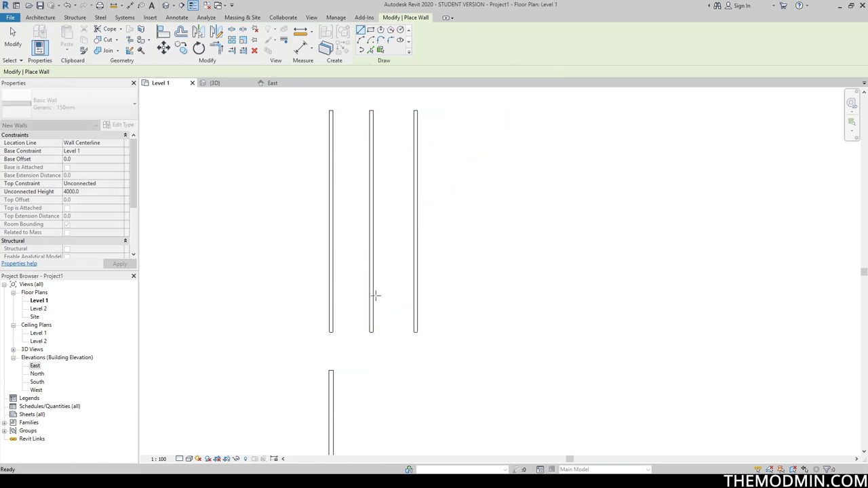
key("Escape")
left_click_drag(460, 184, 318, 219)
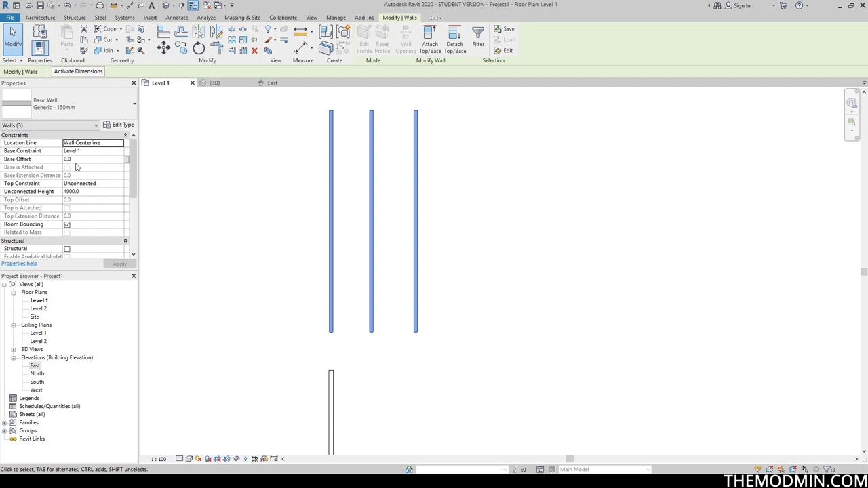
left_click(352, 253)
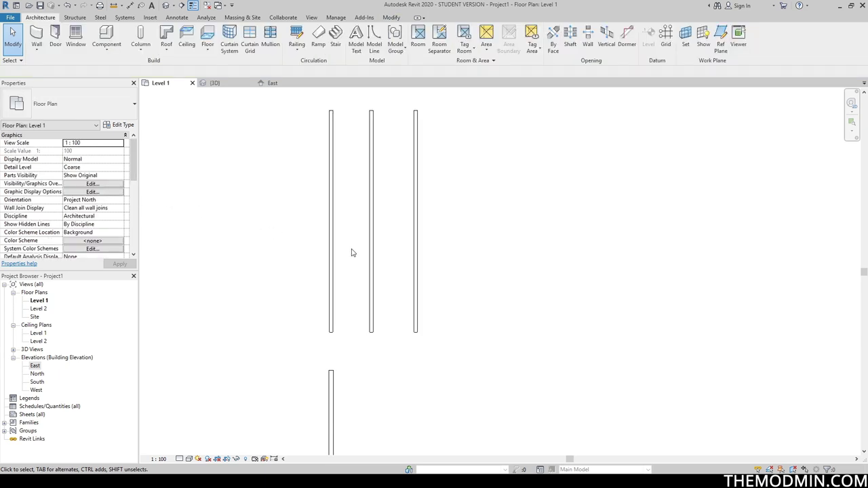
Set the Structure layer thickness of the Generic - 150mm type to 100 through the original upper wall.
left_click(317, 269)
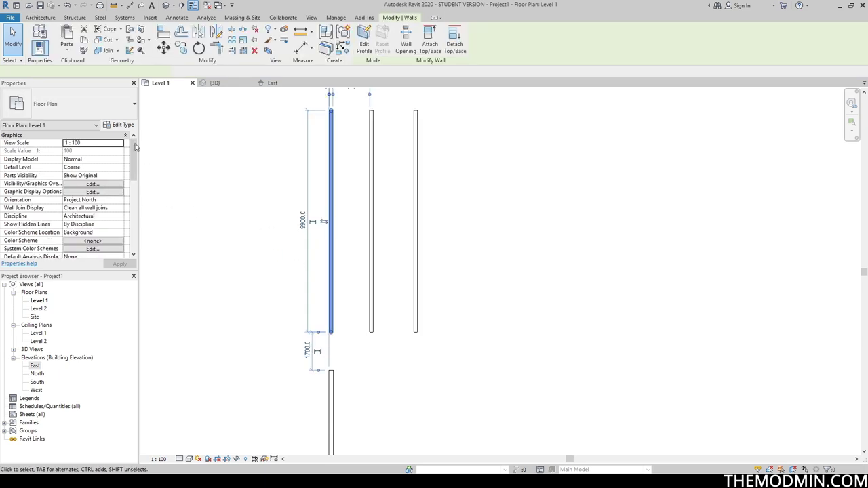
left_click(123, 125)
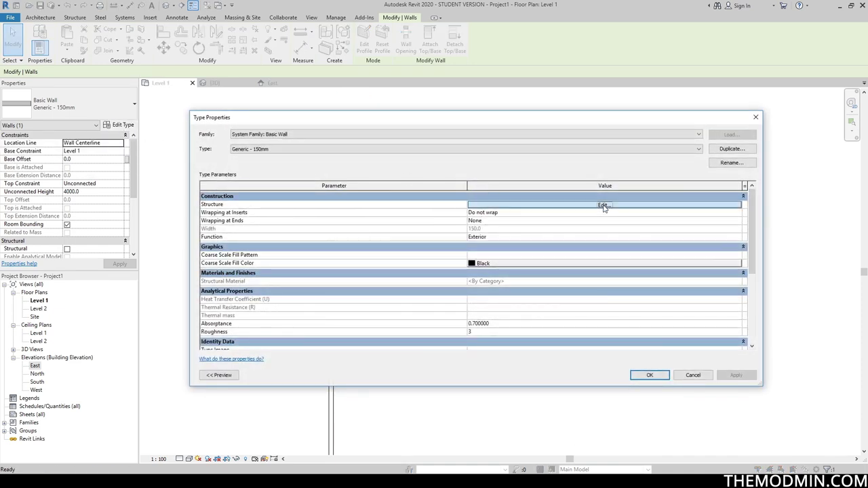
left_click(603, 204)
left_click(501, 204)
double_click(502, 204)
left_click_drag(460, 121, 214, 288)
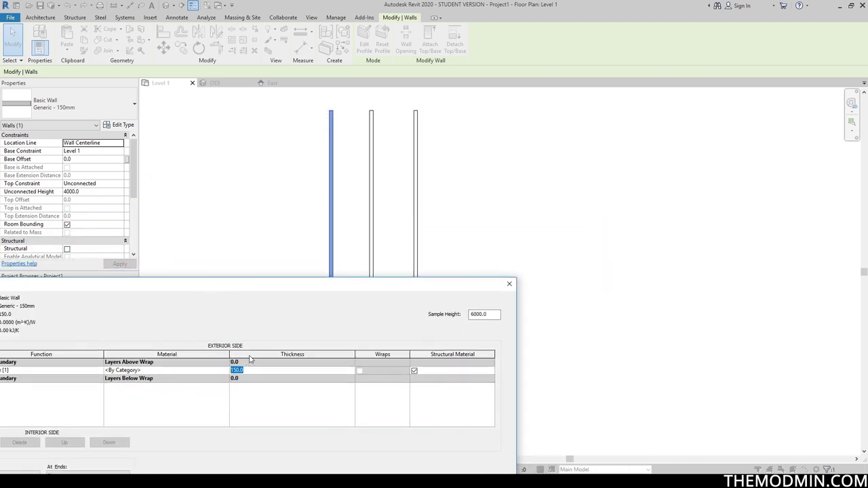
type("1")
left_click_drag(319, 288, 736, 167)
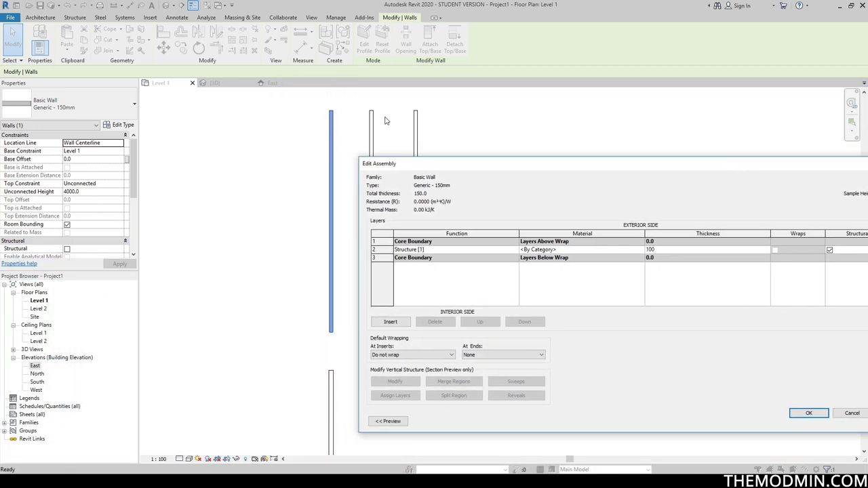
left_click(808, 422)
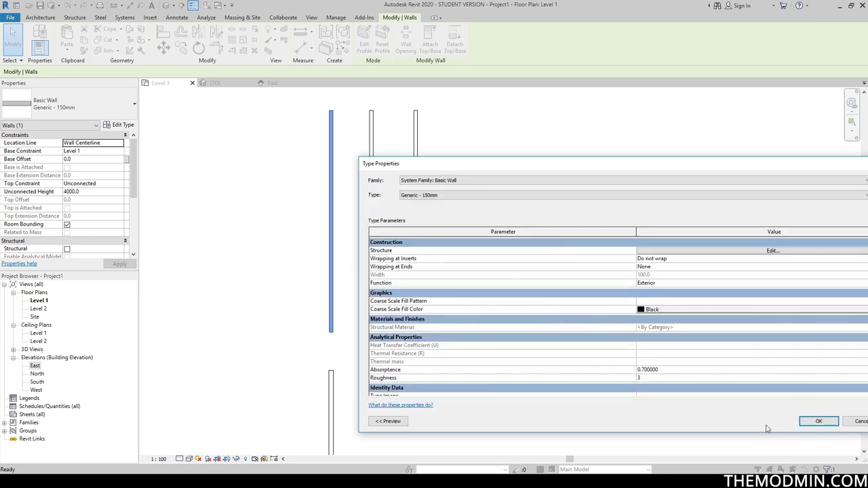
left_click(819, 422)
left_click(264, 323)
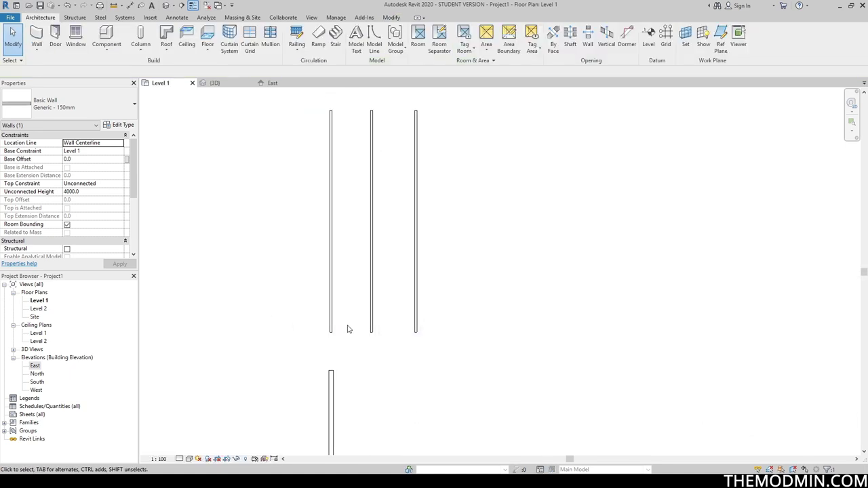
Rename the type shared by the three upper walls to Generic - themodmin wall.
left_click_drag(465, 303, 278, 326)
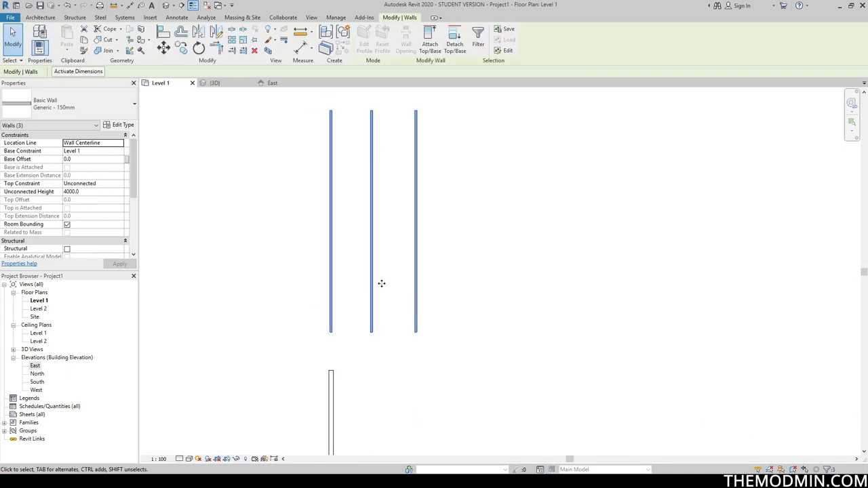
left_click(120, 125)
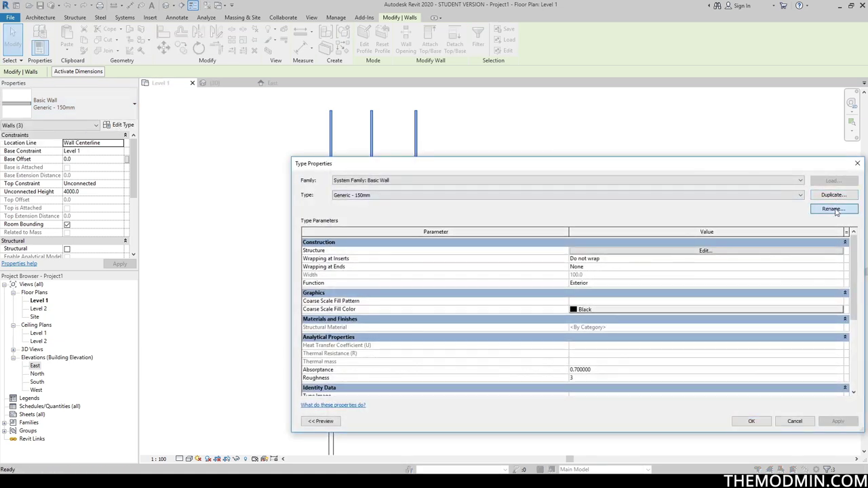
left_click(834, 209)
left_click(605, 300)
left_click_drag(605, 300, 576, 300)
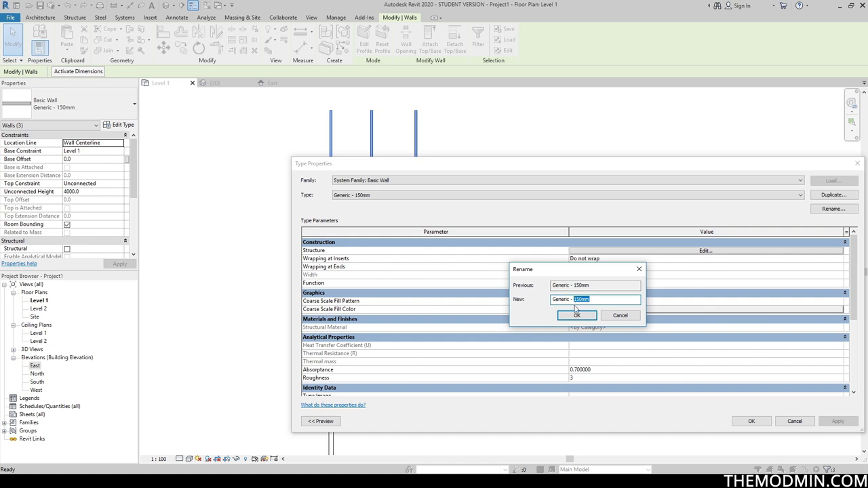
type("themodmin wall")
left_click(576, 316)
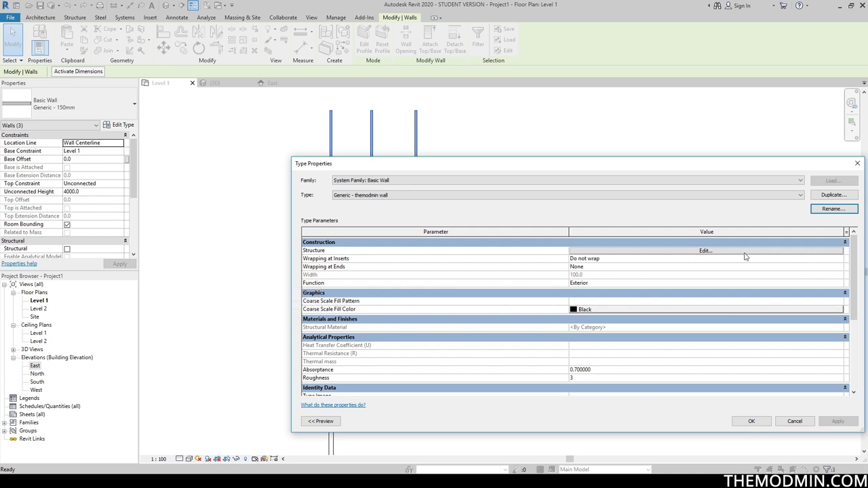
Set the Structure layer thickness of the Generic - themodmin wall type to 500 and inspect the three upper walls.
left_click(705, 251)
left_click(616, 250)
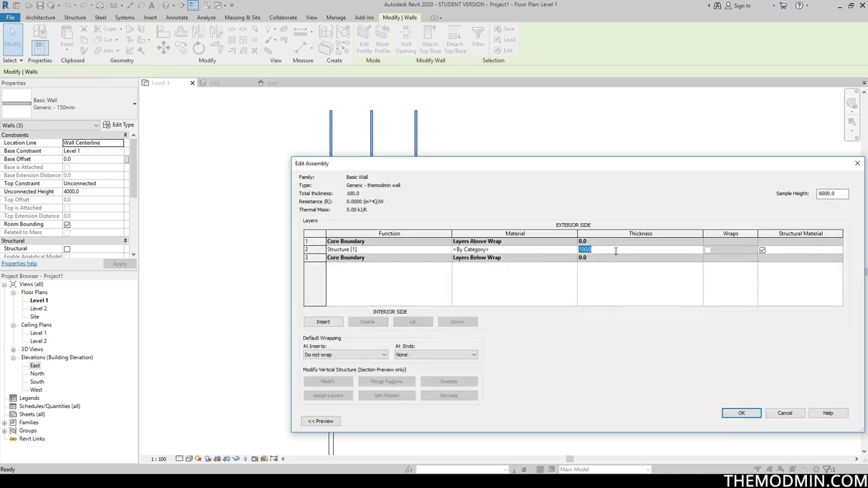
left_click(742, 413)
left_click(738, 419)
left_click(438, 358)
left_click_drag(529, 251, 226, 272)
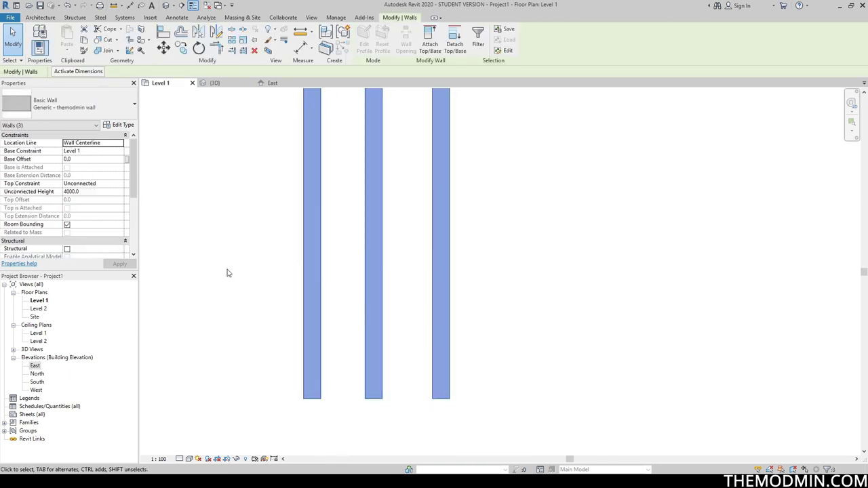
left_click(344, 357)
Change the lower wall's type to Generic - themodmin wall.
scroll(348, 362, "down", 2)
middle_click_drag(350, 367, 317, 370)
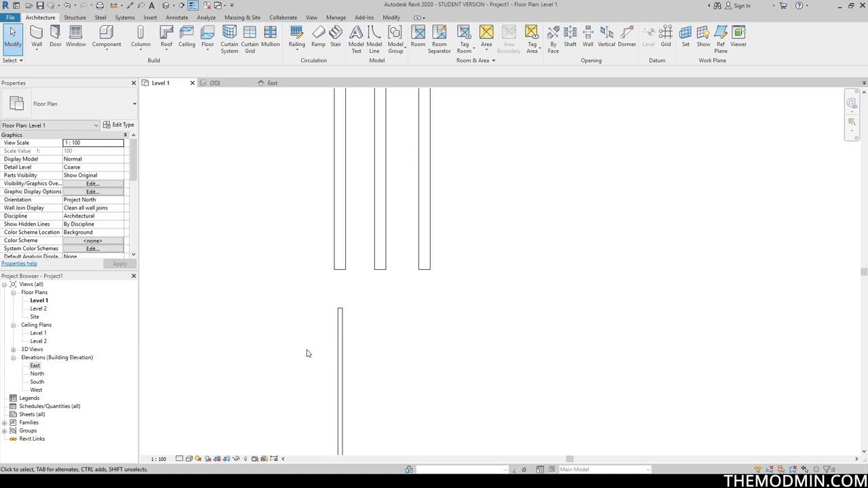
left_click_drag(374, 339, 188, 318)
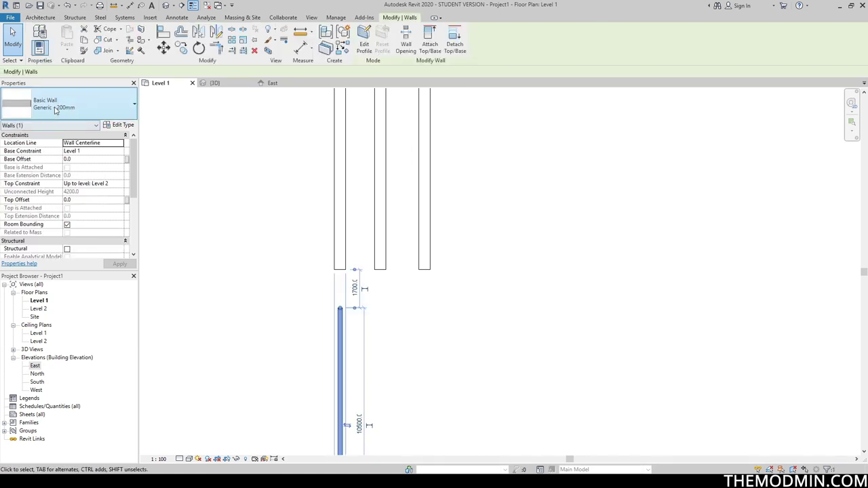
left_click(67, 104)
scroll(108, 280, "up", 2)
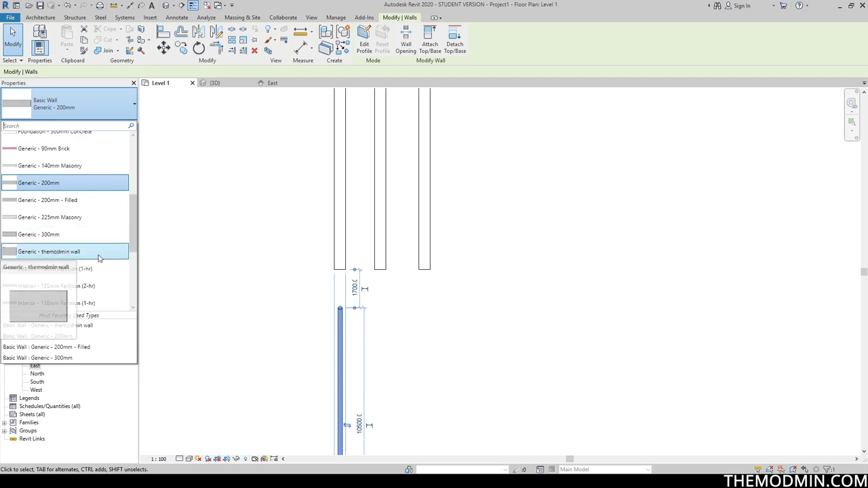
left_click(68, 253)
left_click(323, 222)
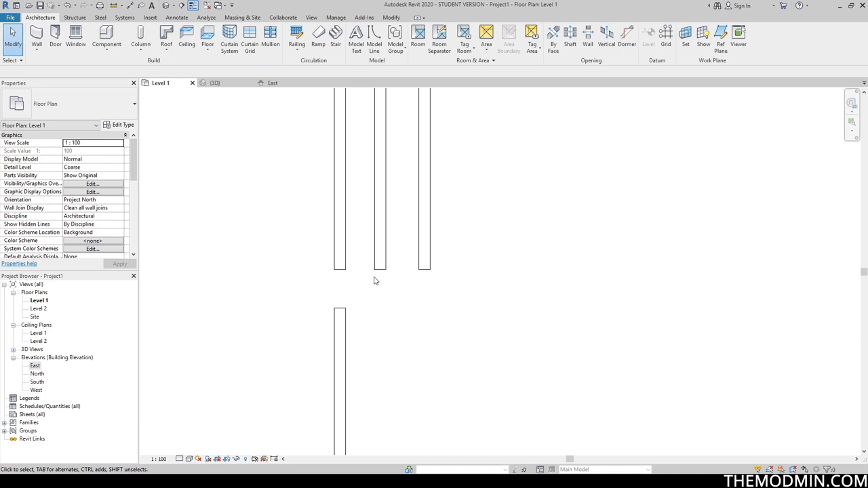
Set the Structure layer thickness of the Generic - themodmin wall type to 100 through the first upper wall.
left_click(343, 268)
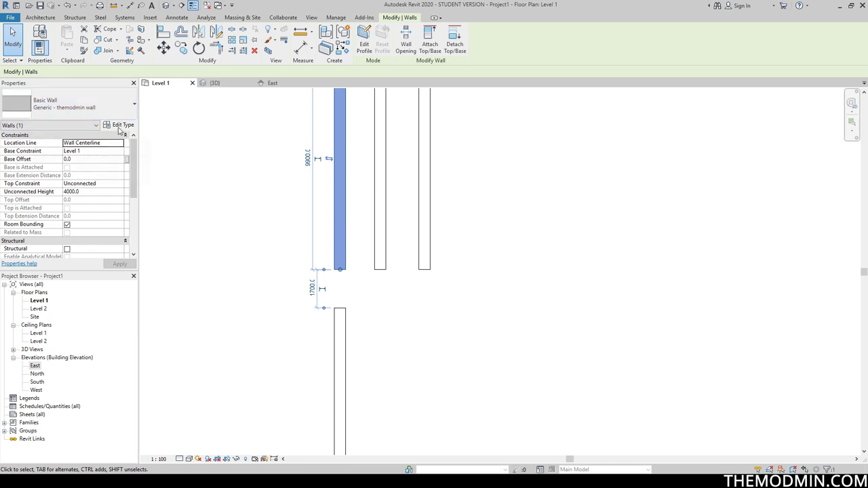
left_click(121, 125)
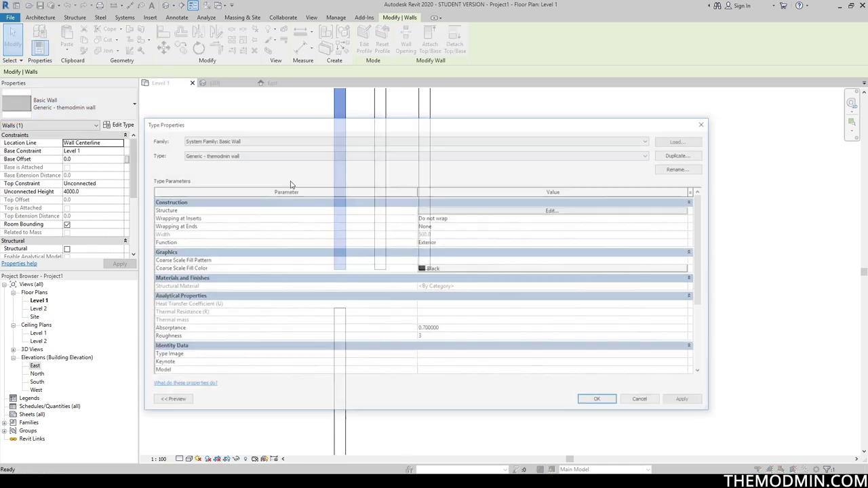
left_click(532, 210)
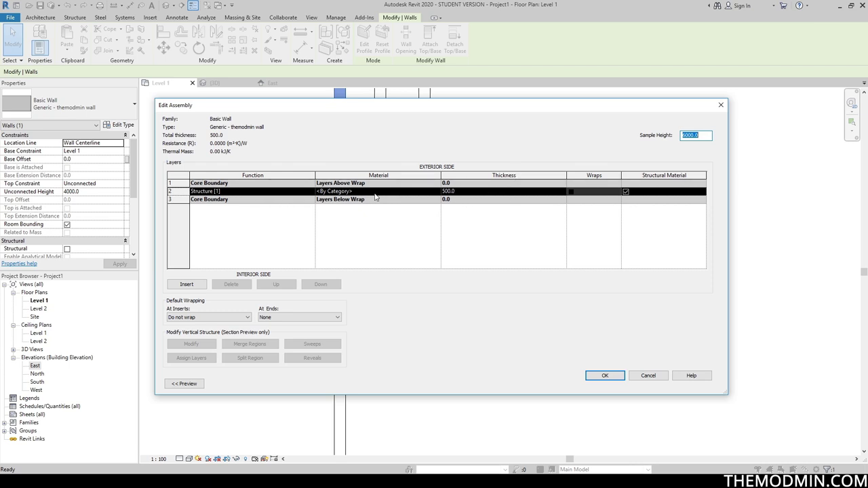
left_click(473, 192)
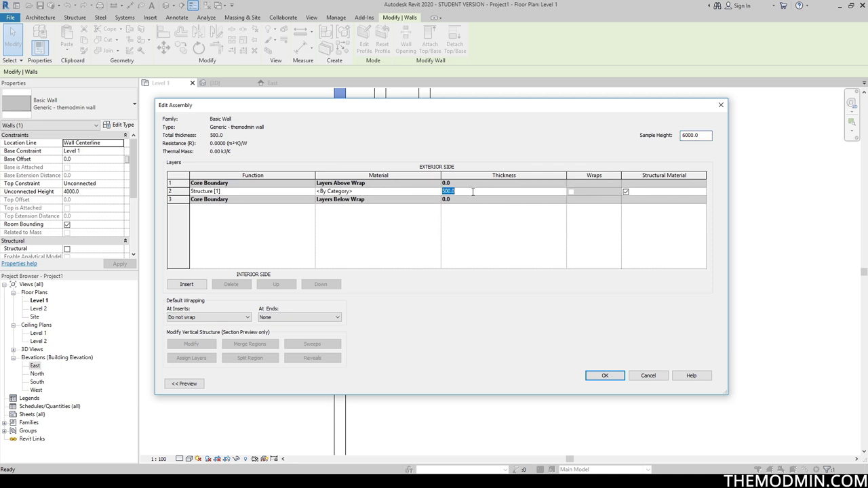
type("100")
key("Return")
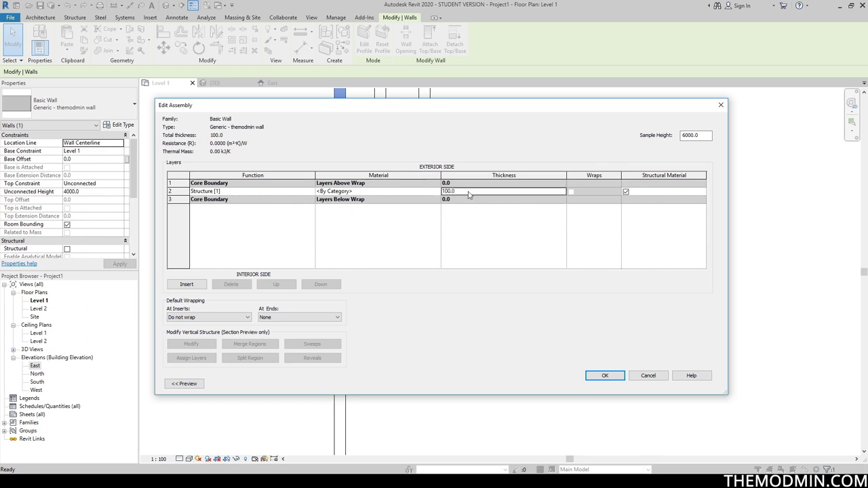
Insert a new layer above the 100 Structure layer and give it a thickness of 20.
left_click(188, 285)
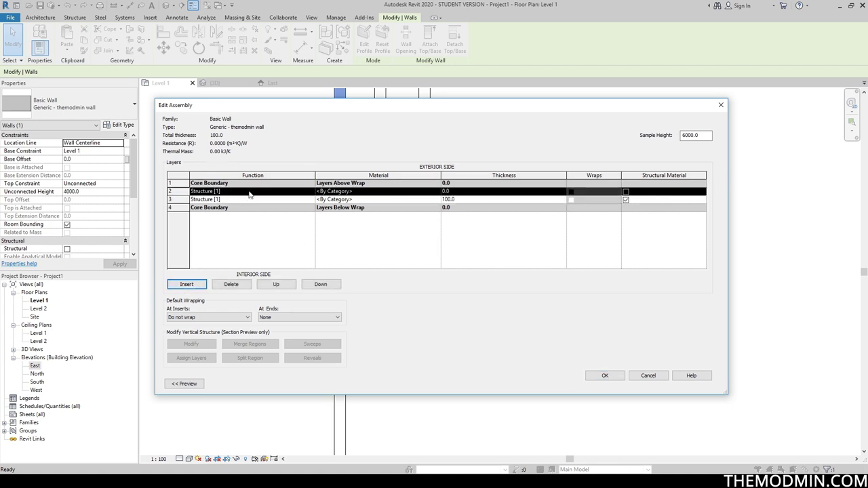
left_click(450, 192)
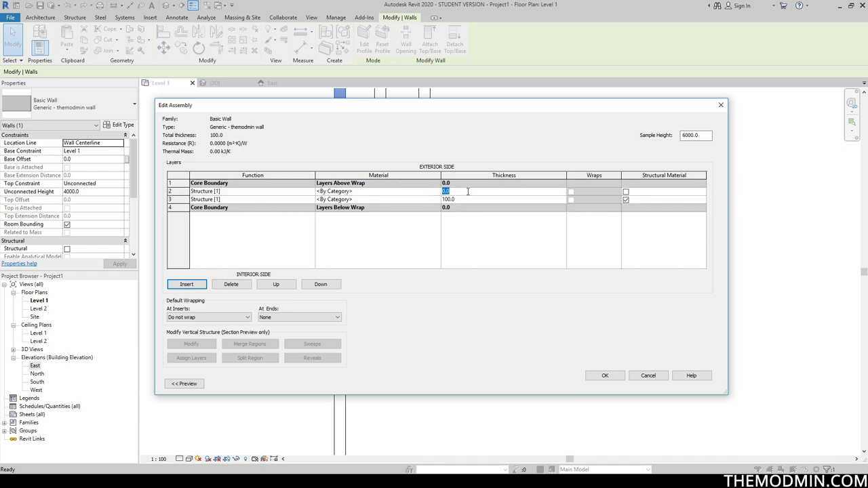
type("20")
left_click(474, 225)
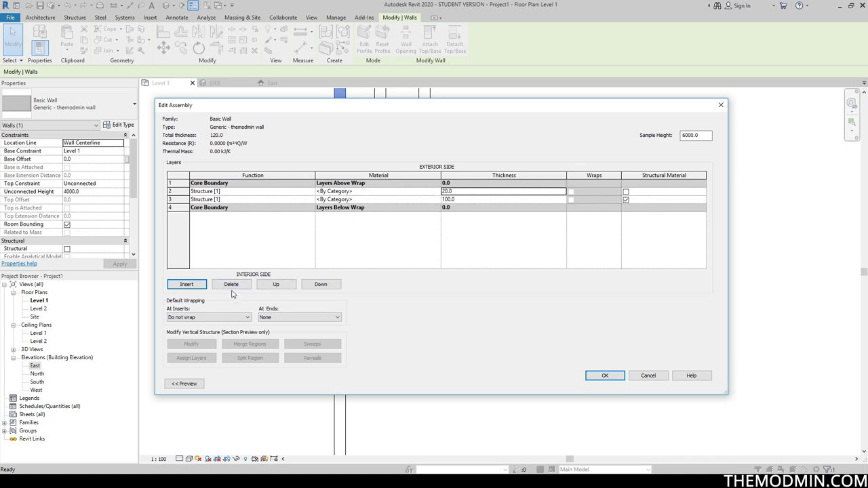
Insert another layer above the 20 layer and set its thickness to 30.
left_click(200, 287)
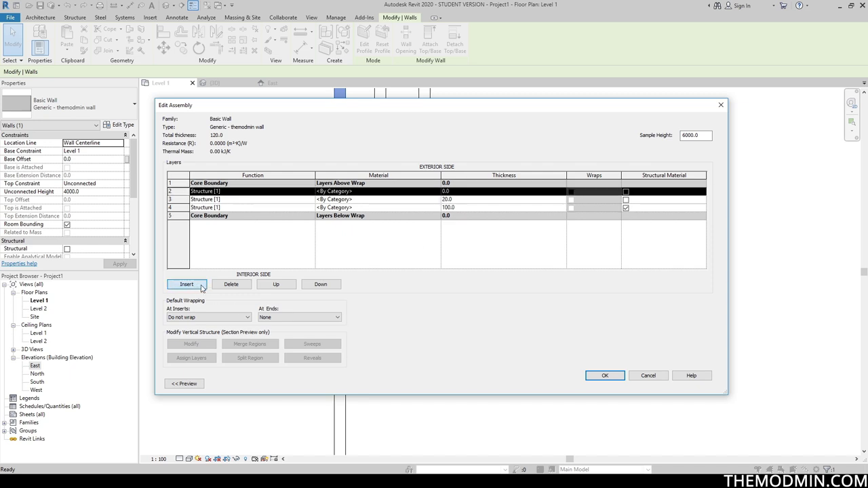
left_click(437, 192)
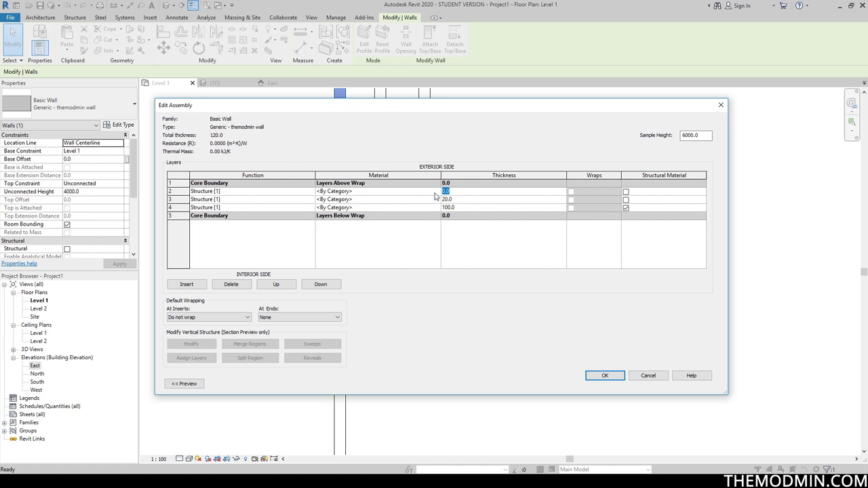
type("30")
left_click(437, 193)
Move the 20 layer below the 100 layer, to the interior side of the assembly.
left_click(448, 206)
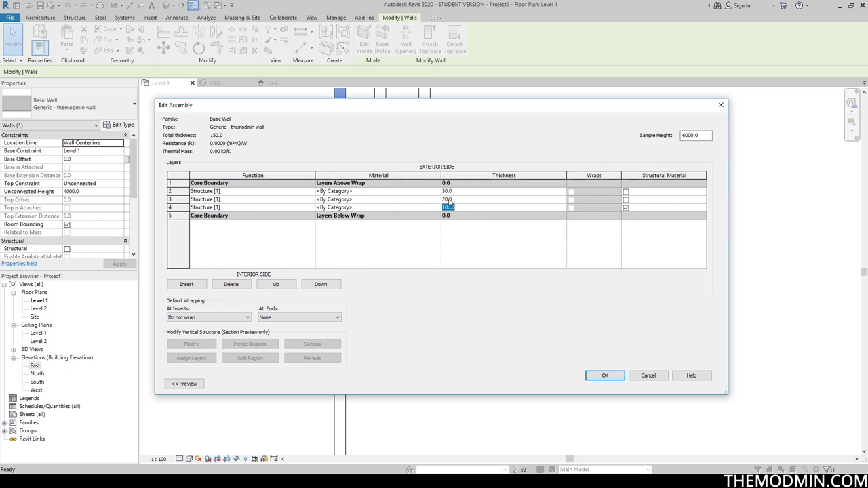
left_click(463, 200)
left_click(321, 285)
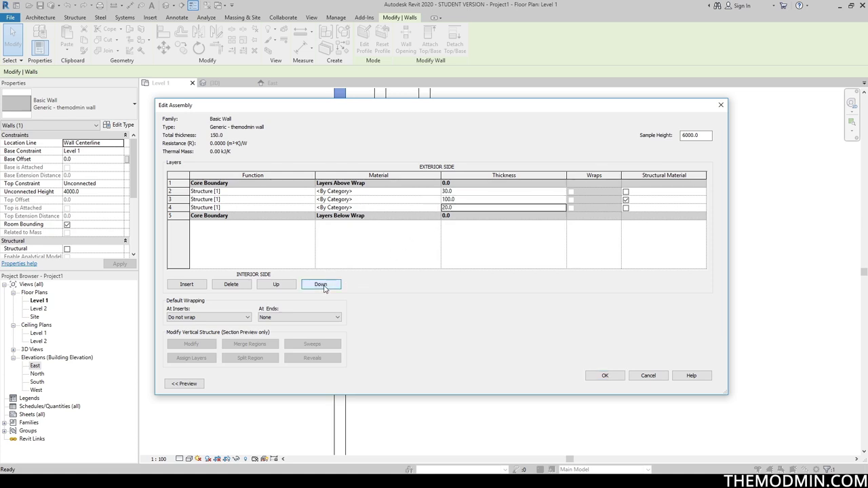
Filter the project materials to Ceramic and assign Ceramic Tile to the 30 exterior layer.
left_click(423, 192)
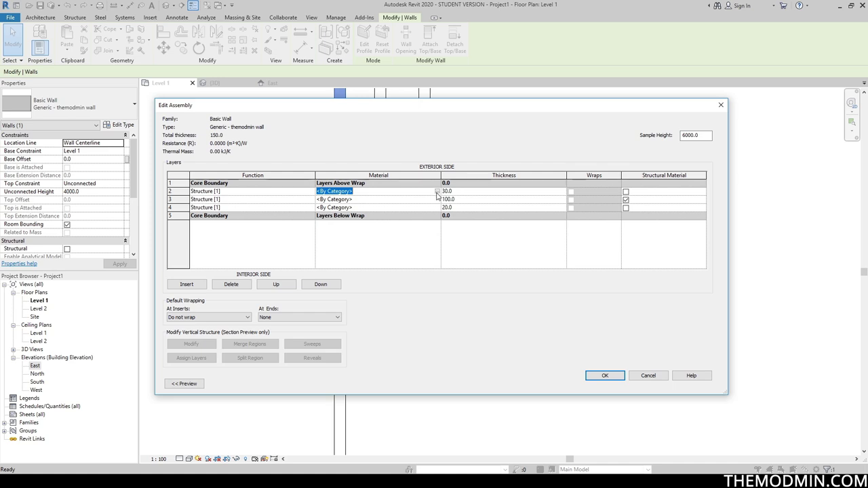
left_click(437, 193)
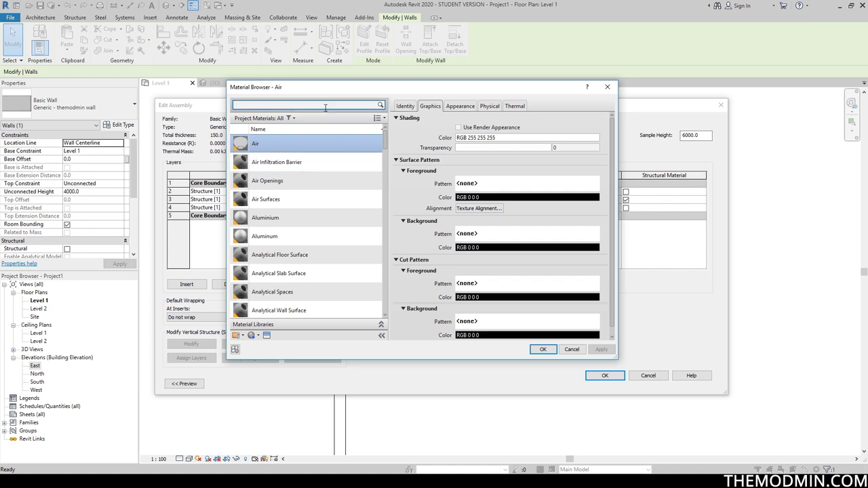
left_click_drag(356, 94, 401, 127)
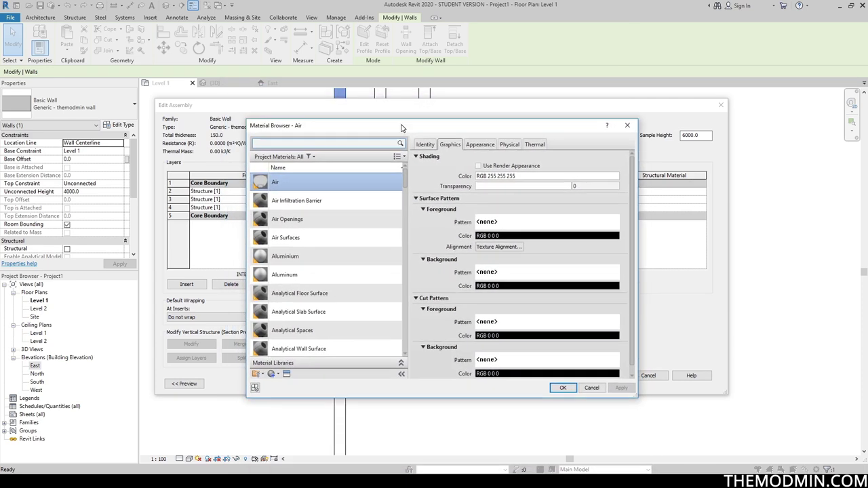
left_click(309, 157)
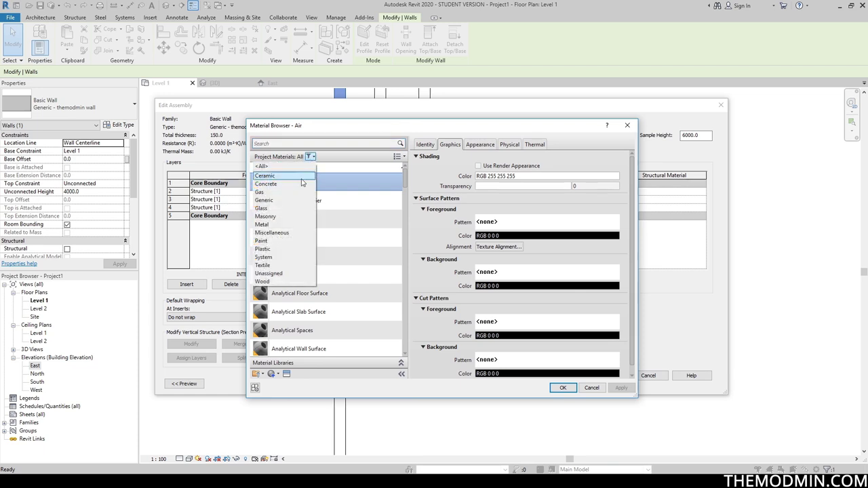
left_click(312, 176)
left_click(290, 182)
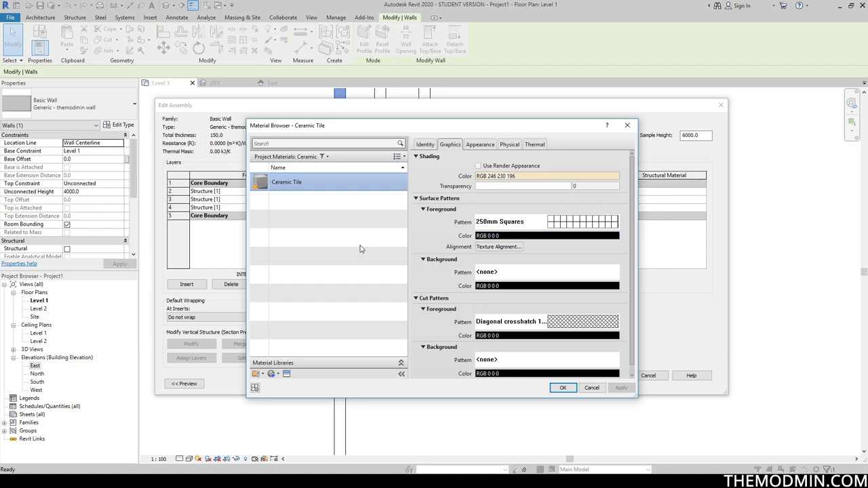
left_click(563, 388)
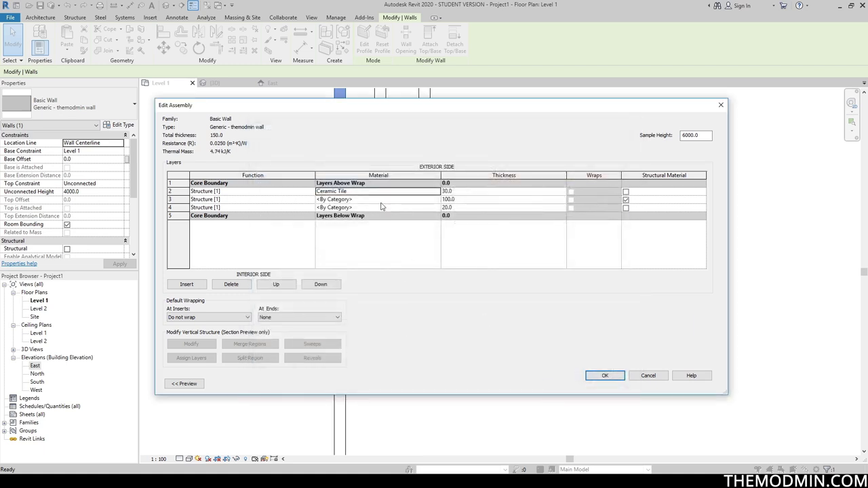
Search the materials for "bri" and assign Brick, Common to the 100 middle layer.
left_click(390, 202)
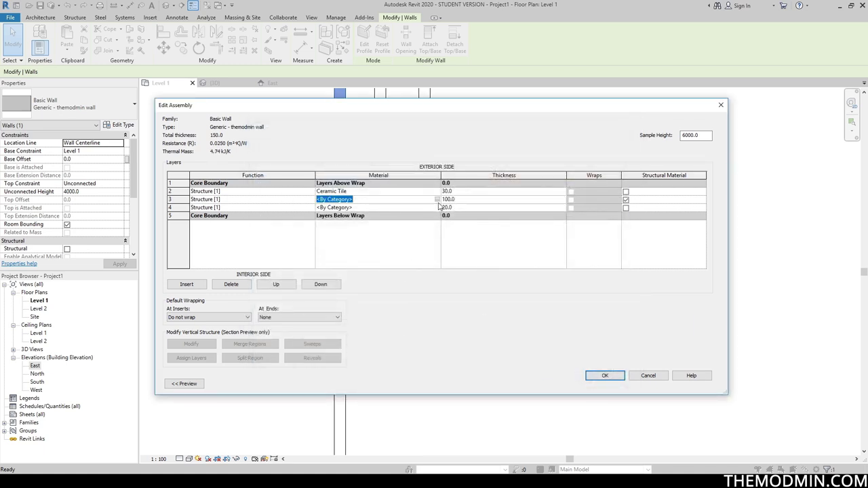
left_click(438, 200)
left_click(309, 145)
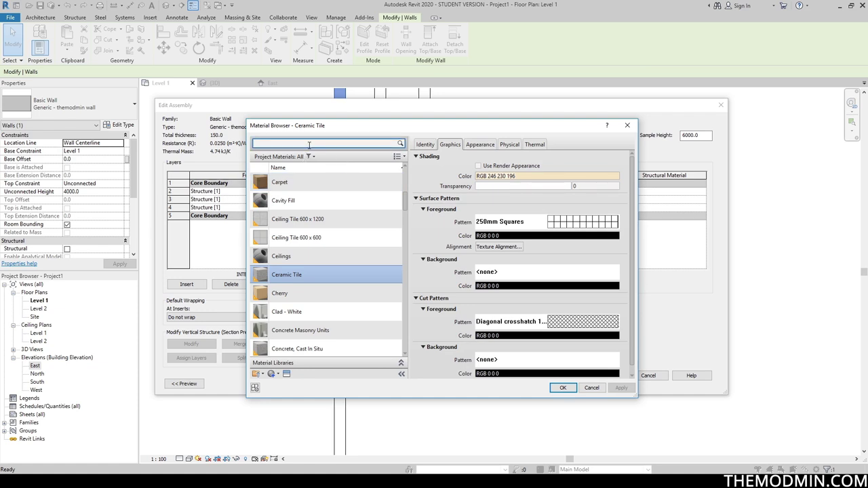
type("bri")
left_click(290, 193)
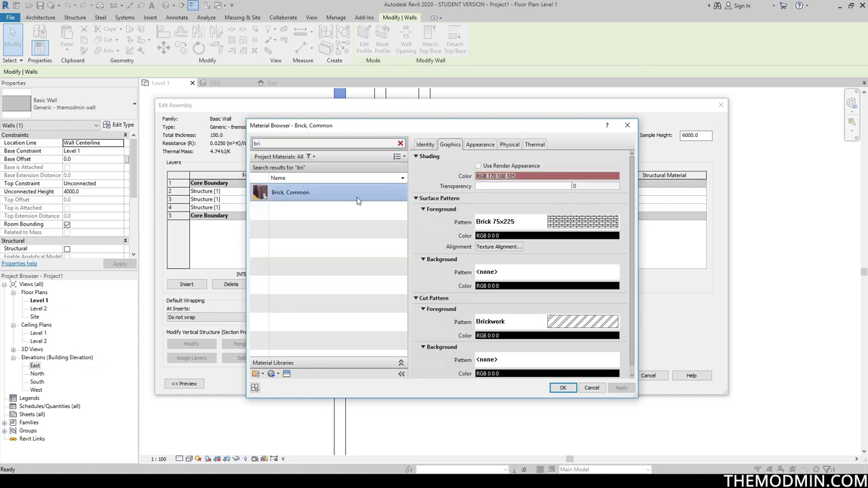
left_click(563, 388)
Search the materials for "pai", assign Gypsum Wall Board to the 20 interior layer, and apply the edited wall type.
left_click(326, 208)
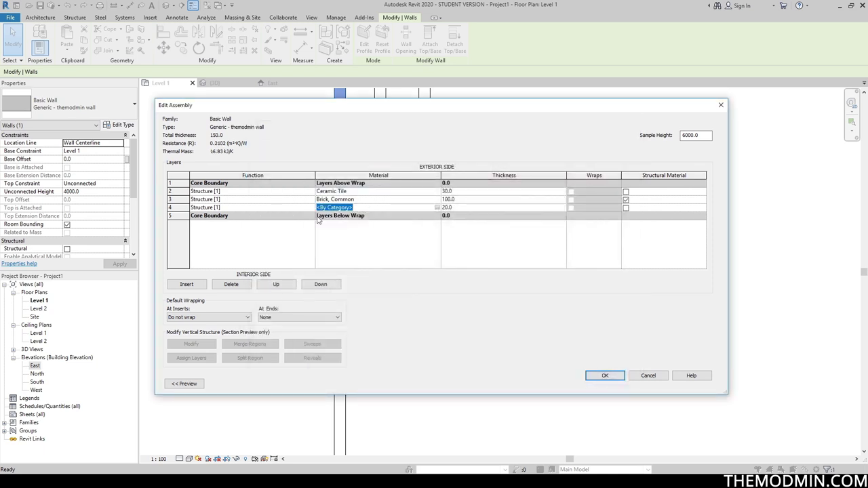
left_click(437, 207)
left_click(321, 144)
type("pa")
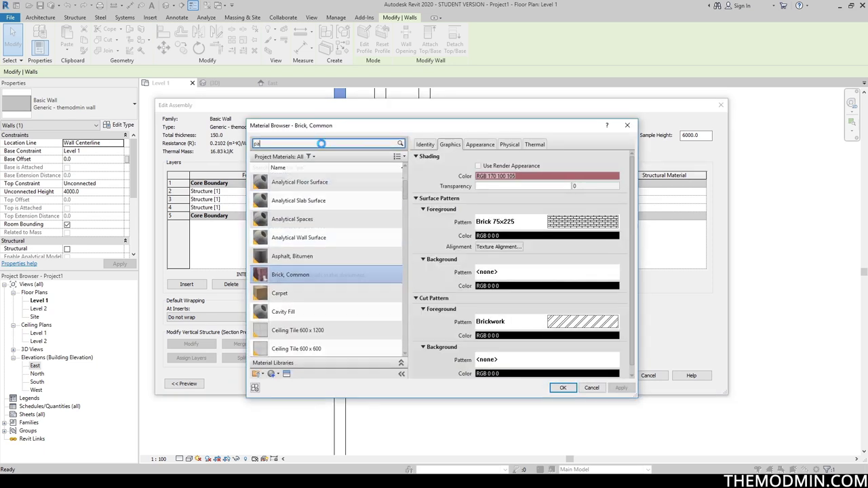
type("i")
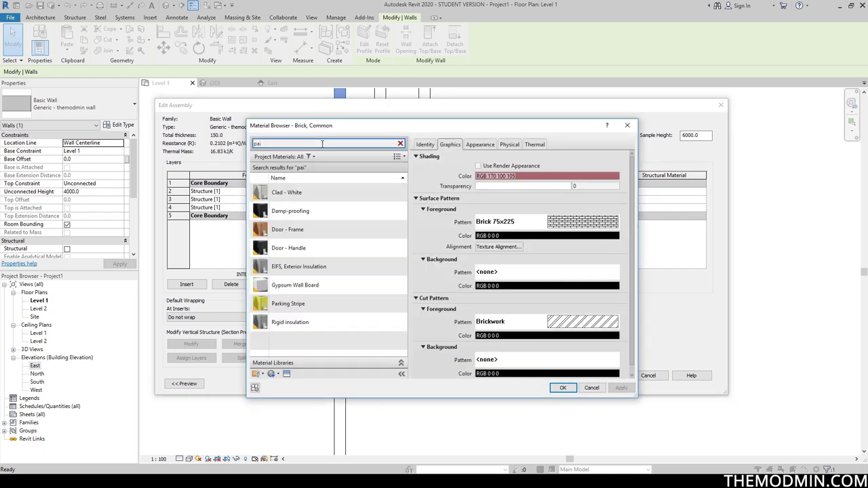
left_click(318, 286)
left_click(563, 389)
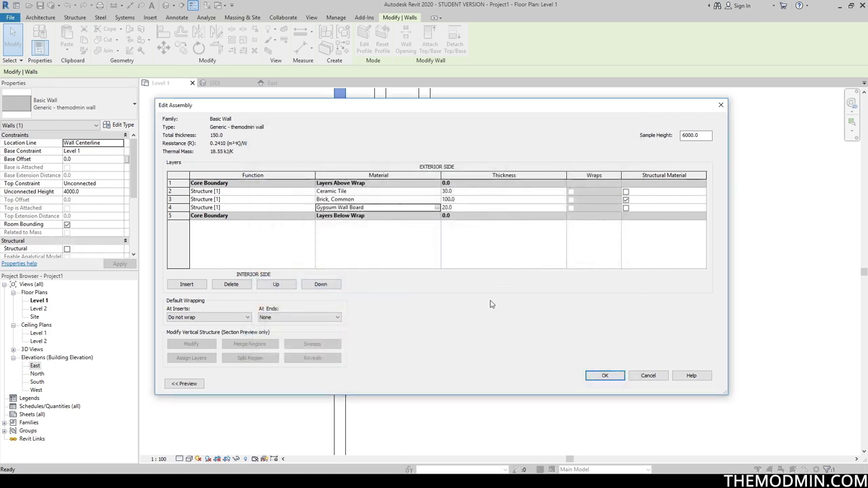
left_click(605, 377)
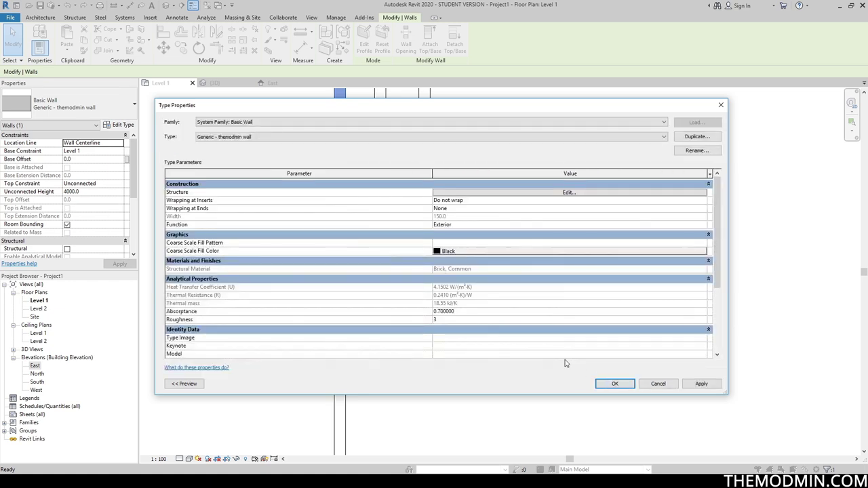
left_click(615, 385)
left_click(397, 300)
Set the Level 1 floor plan's detail level to Fine and view the layers of the three upper walls.
scroll(390, 296, "up", 3)
scroll(414, 281, "up", 2)
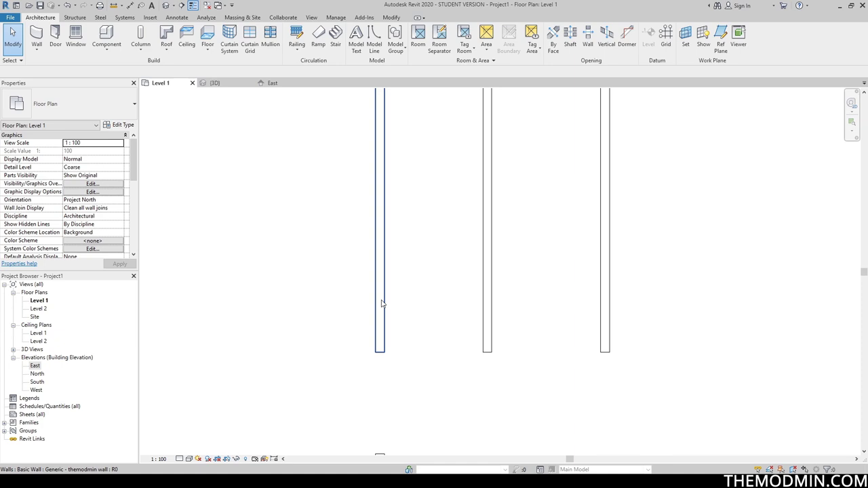
middle_click_drag(419, 286, 410, 296)
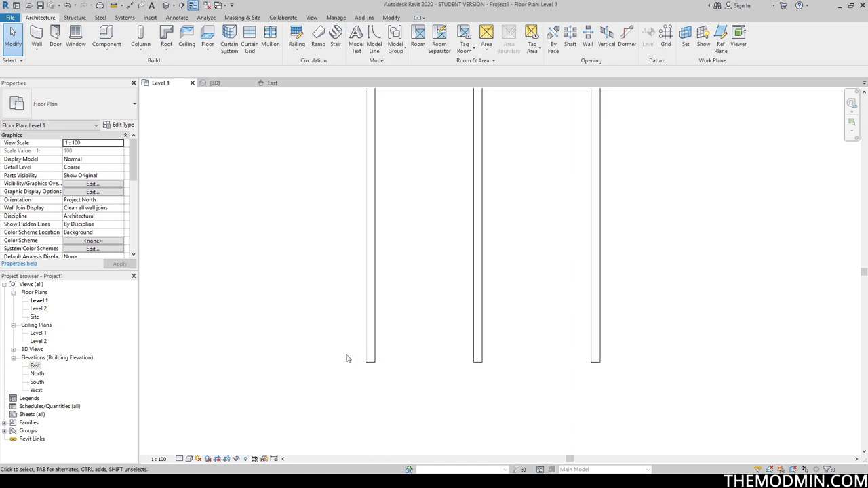
left_click(180, 459)
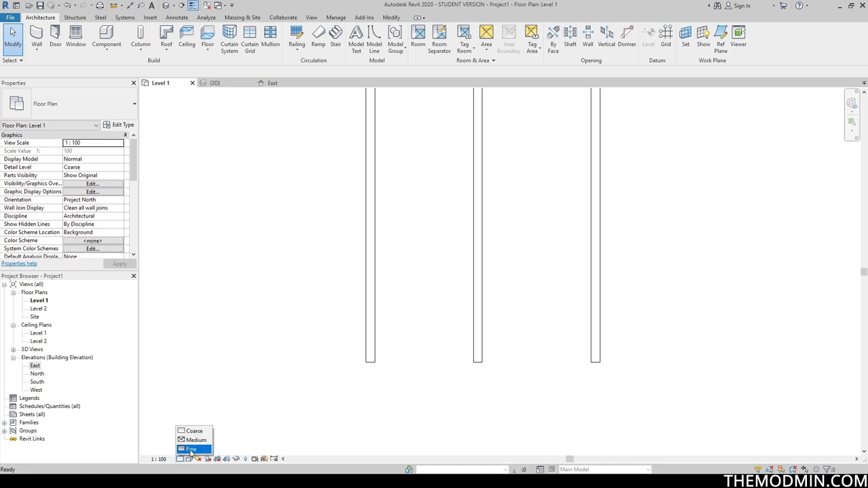
left_click(192, 450)
middle_click_drag(370, 381, 368, 442)
middle_click_drag(477, 318, 423, 378)
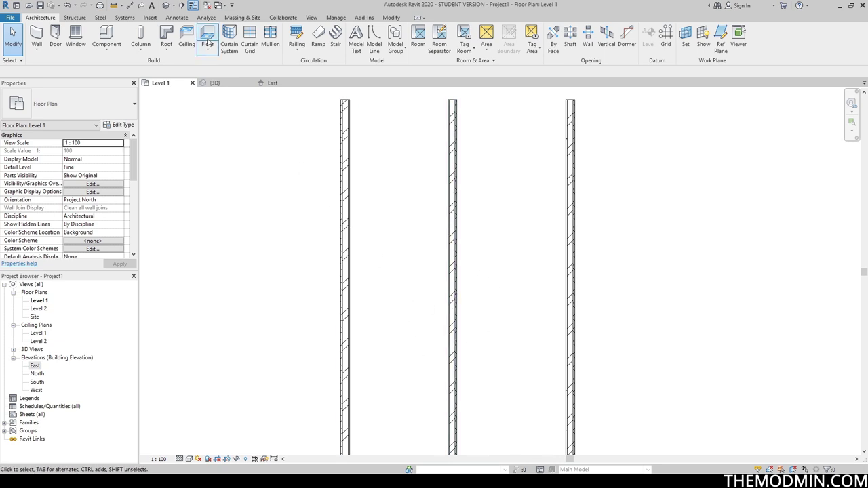
Examine the exterior and interior faces of the layered walls in the 3D view from several angles.
left_click(214, 82)
middle_click_drag(428, 258, 411, 209)
scroll(434, 180, "up", 3)
scroll(414, 241, "up", 5)
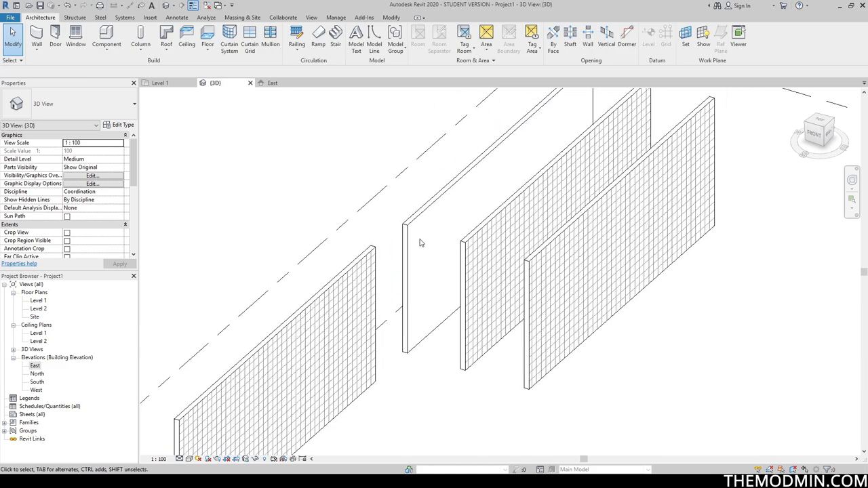
left_click(428, 257)
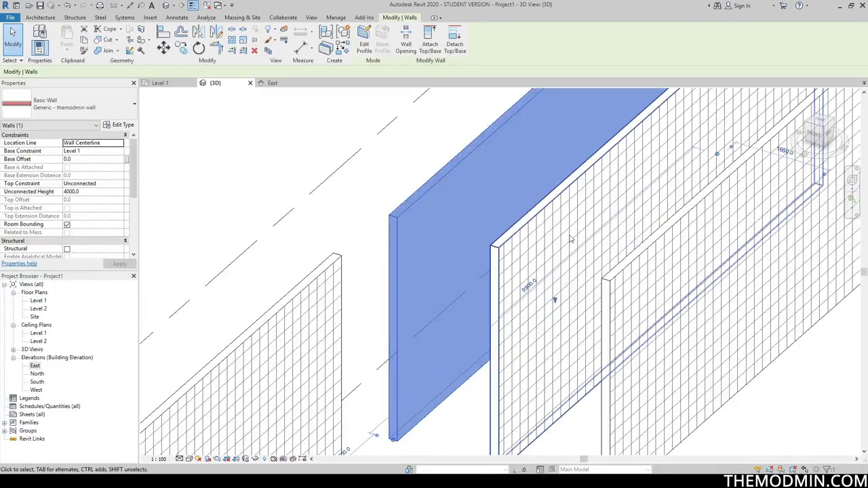
middle_click_drag(413, 260, 519, 305, "shift")
left_click(475, 368)
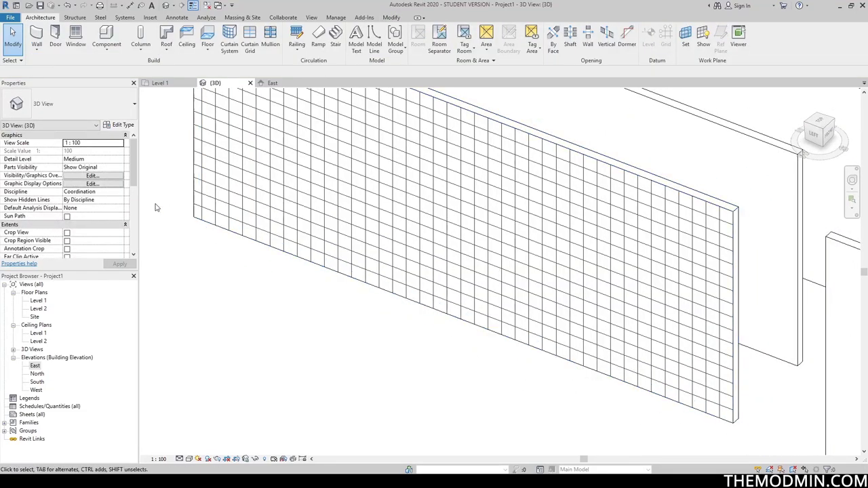
middle_click_drag(475, 314, 460, 355)
left_click(466, 360)
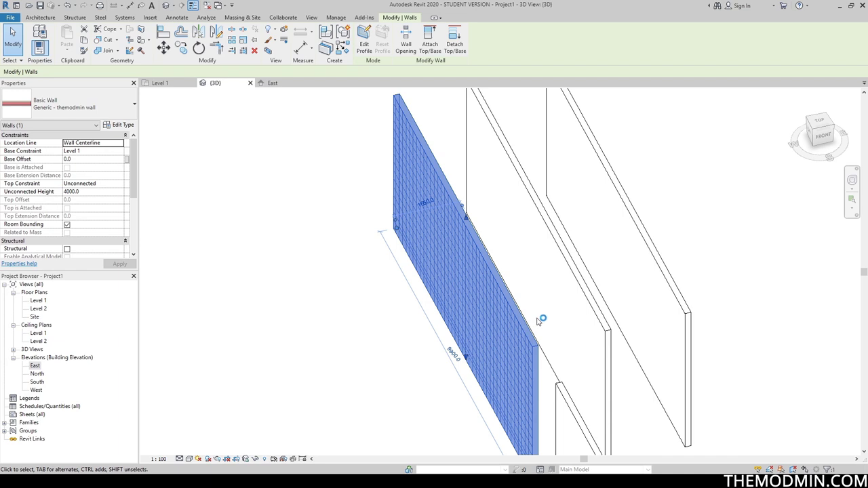
middle_click_drag(538, 321, 527, 339, "shift")
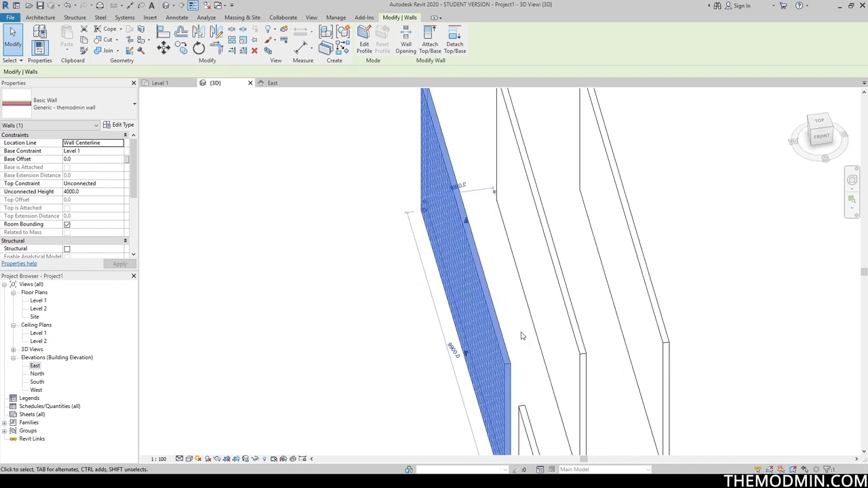
Flip the selected layered wall's exterior and interior sides and inspect the walls from the opposite direction in the 3D view.
key("space")
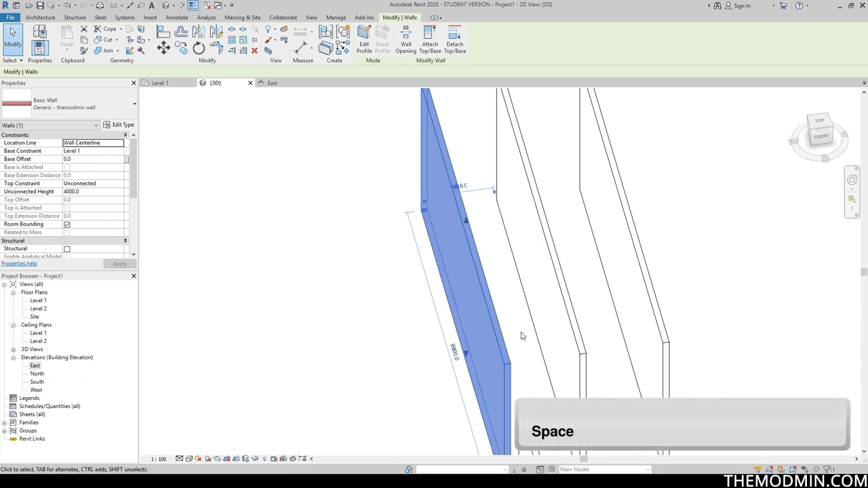
middle_click_drag(522, 336, 485, 292, "shift")
left_click(475, 325)
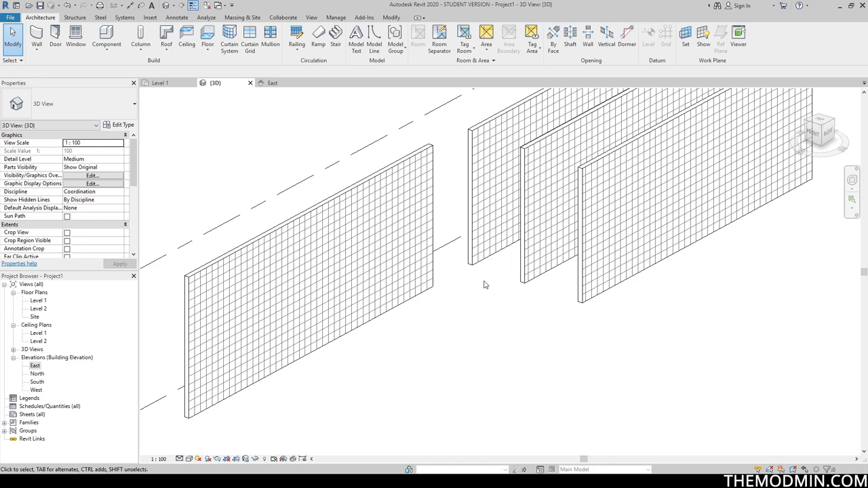
left_click(430, 286)
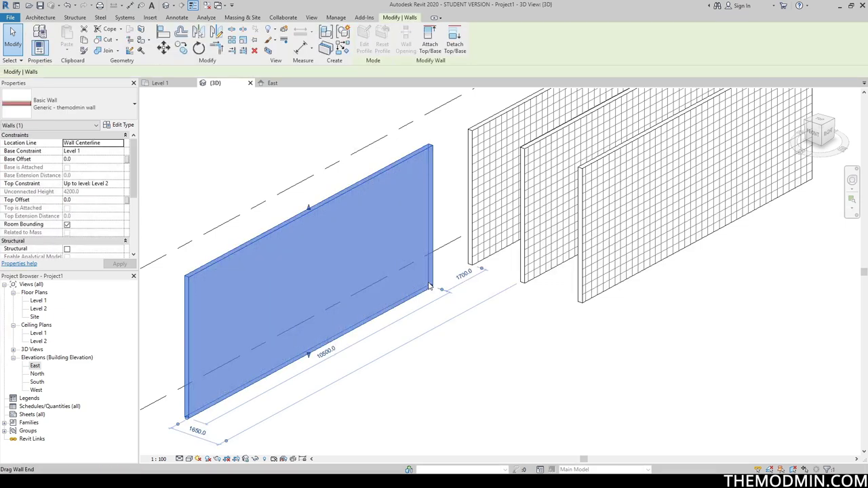
key("Escape")
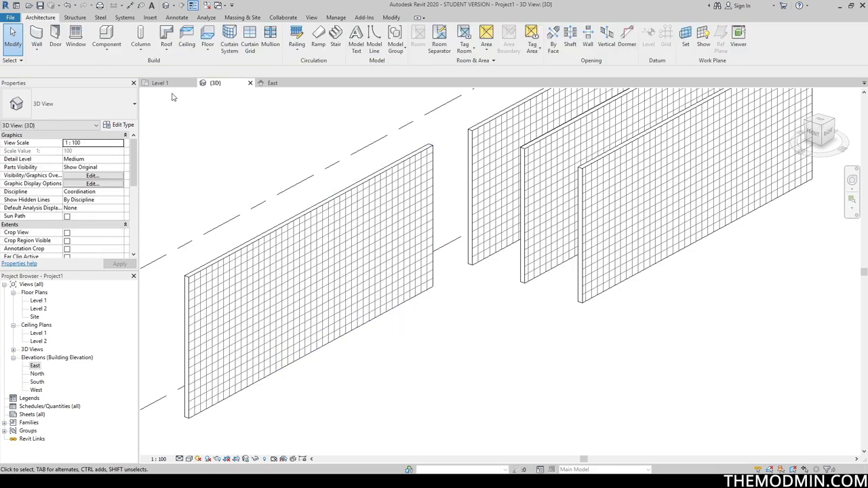
Delete all the existing walls from the Level 1 floor plan.
left_click(160, 83)
scroll(393, 227, "down", 3)
middle_click_drag(380, 223, 355, 178)
scroll(312, 120, "down", 2)
left_click_drag(302, 111, 479, 464)
scroll(429, 307, "down", 1)
key("Delete")
middle_click_drag(427, 311, 388, 345)
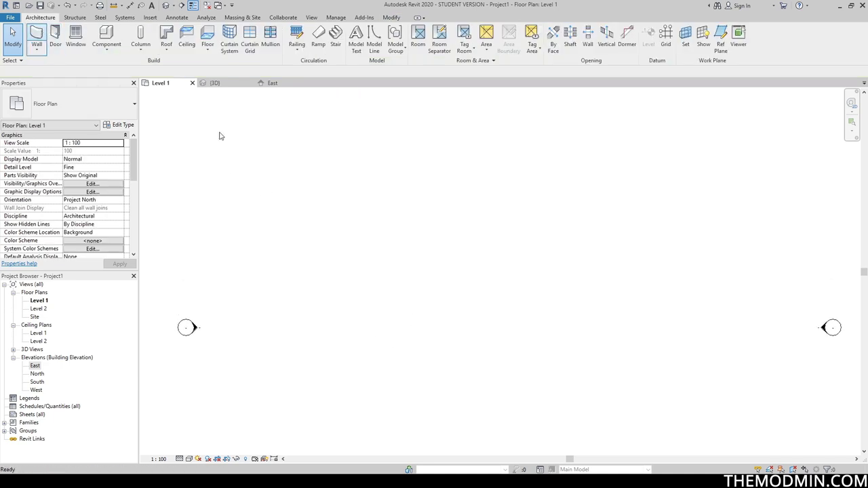
Draw a closed, L-shaped outline of six chained walls in the Level 1 plan, with a lower side about 18500 mm long.
left_click(37, 36)
middle_click_drag(431, 292, 393, 277)
left_click(310, 169)
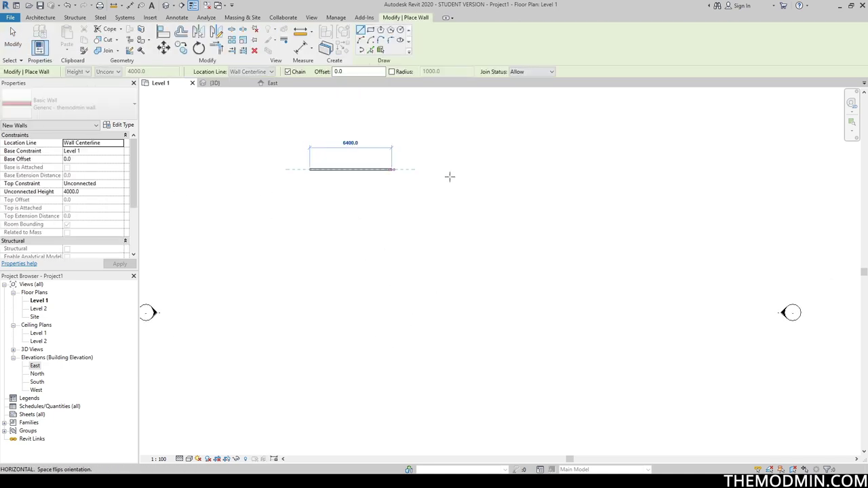
left_click(486, 170)
left_click(485, 215)
left_click(546, 216)
left_click(547, 303)
left_click(305, 306)
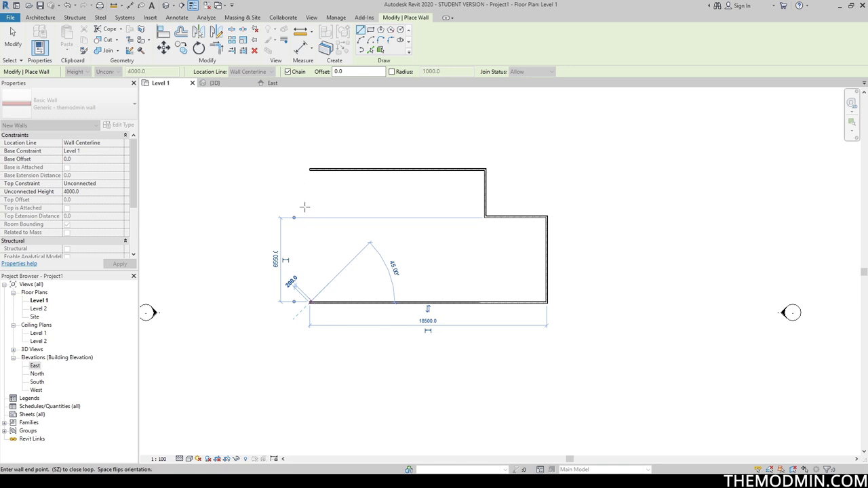
left_click(310, 171)
key("Escape")
key("Escape")
scroll(388, 220, "up", 4)
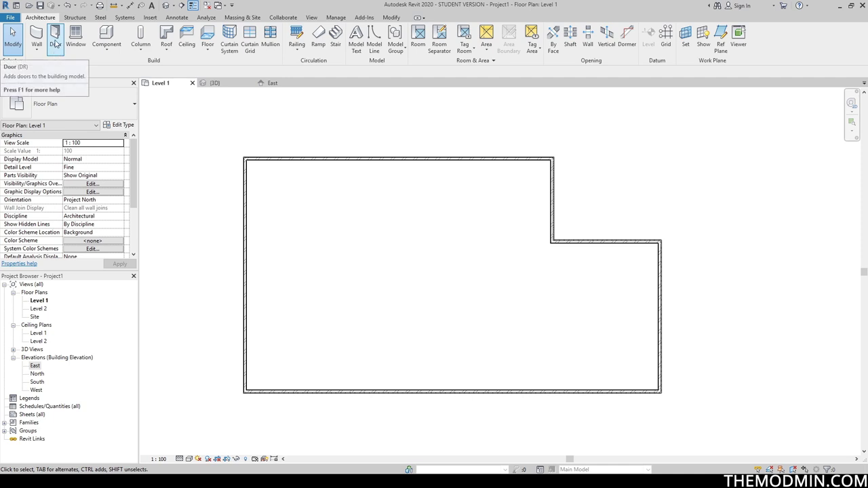
Place an M_Single-Flush 0915 x 2134mm door in the short vertical wall, 200 mm from the inner corner, opening outward and hinged nearest that corner.
left_click(56, 43)
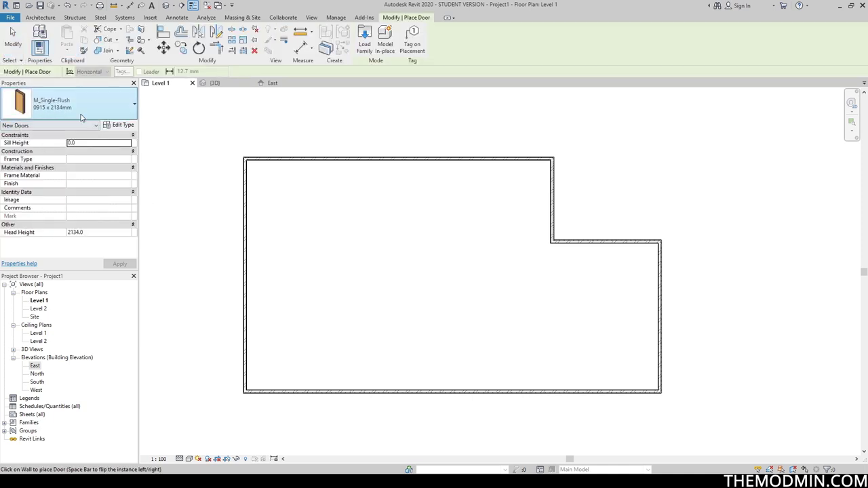
left_click(79, 111)
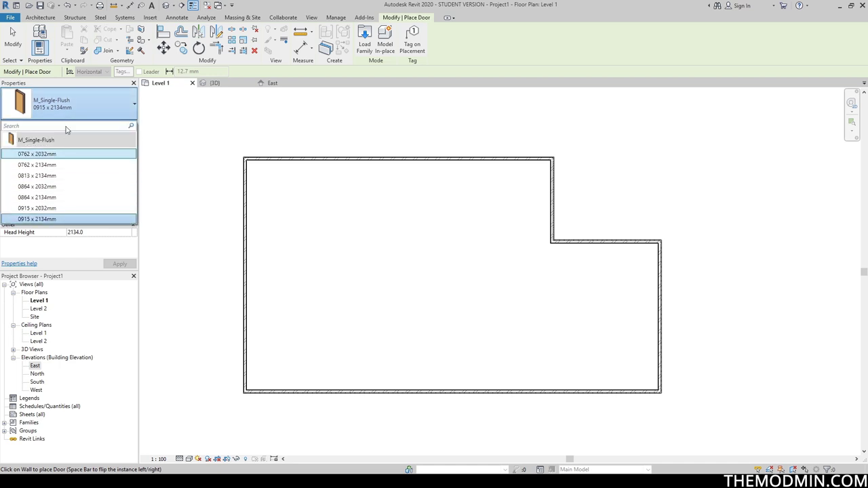
left_click(66, 219)
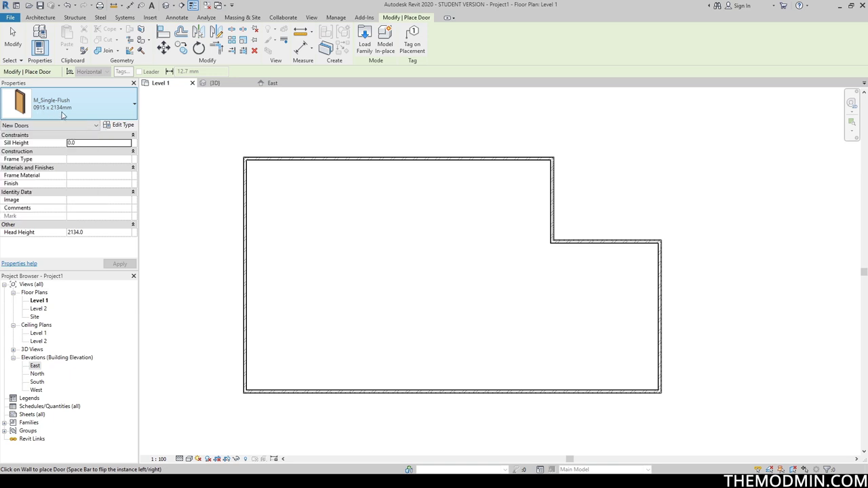
middle_click_drag(484, 201, 434, 203)
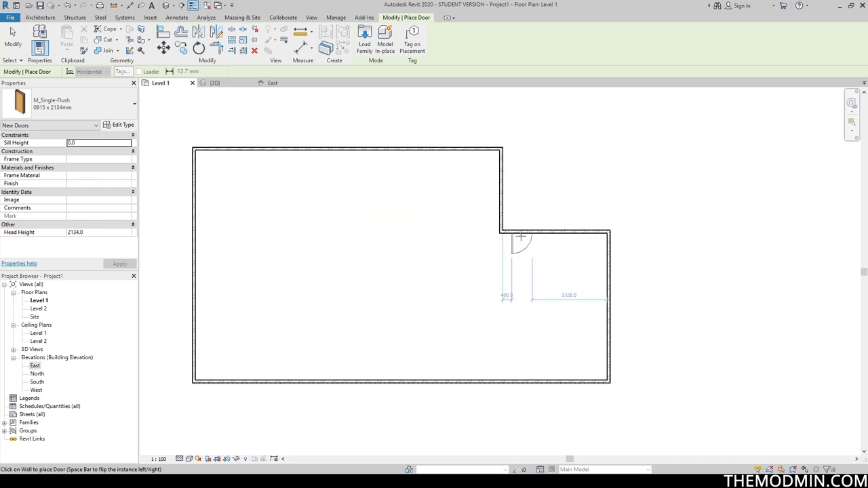
scroll(507, 209, "up", 3)
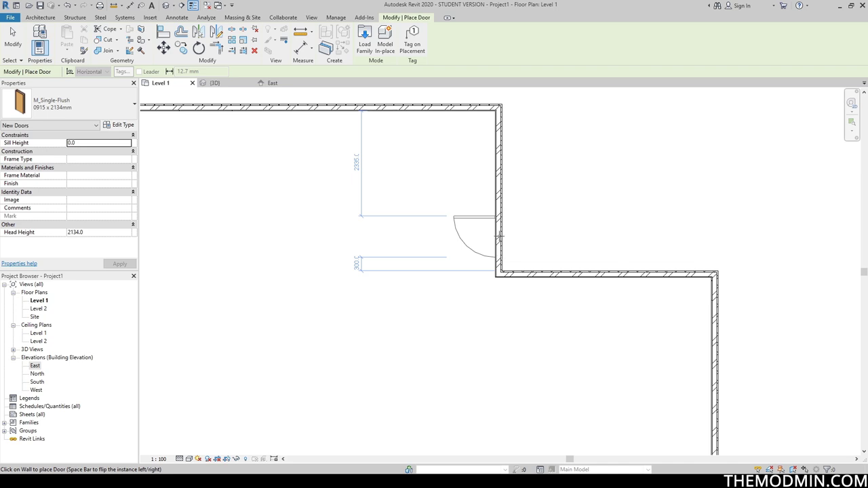
key("space")
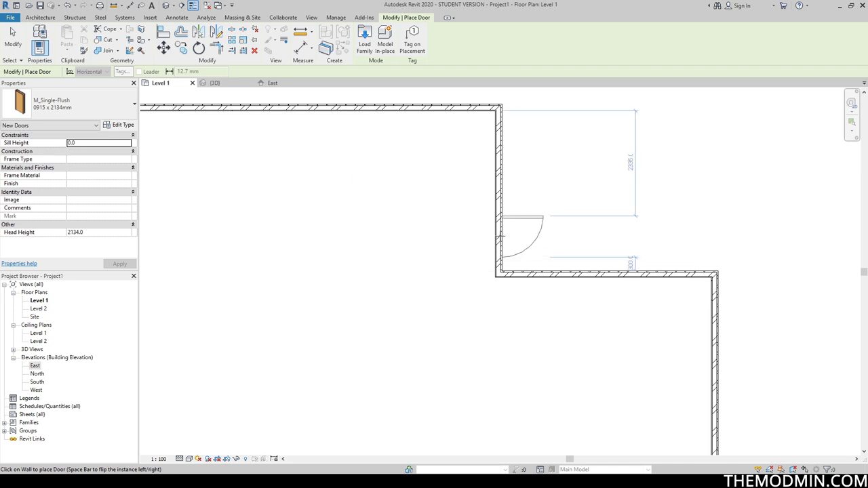
key("space")
key("space")
key("space")
key("space")
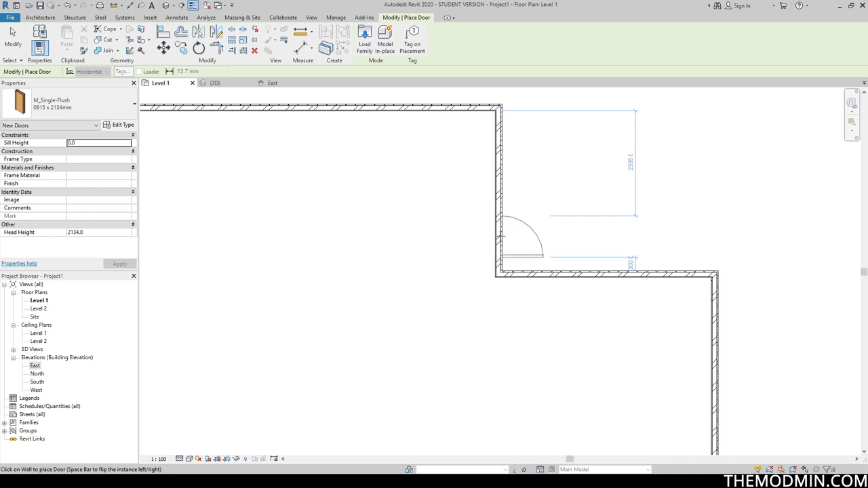
key("space")
key("space")
key("space")
key("space")
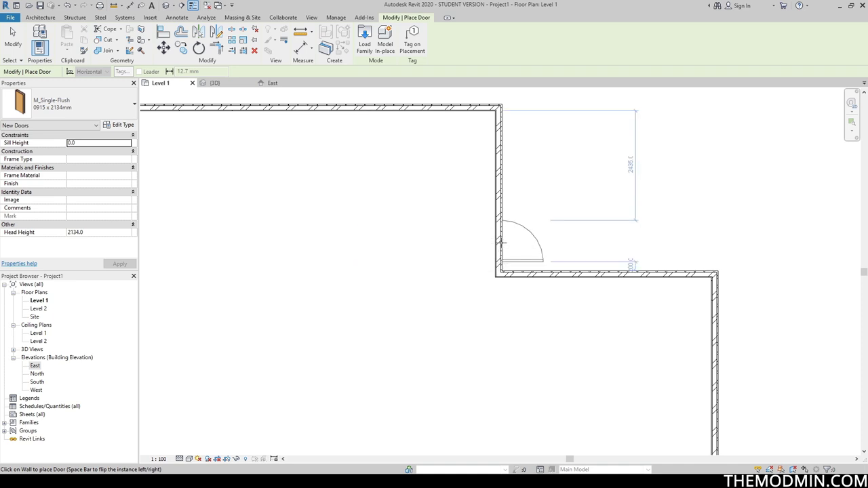
left_click(502, 246)
key("Escape")
key("Escape")
scroll(248, 161, "down", 2)
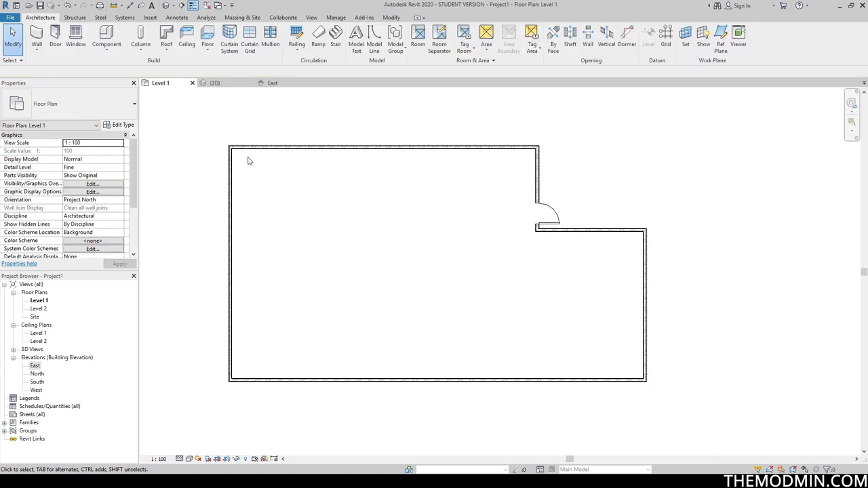
Examine the placed door and the surrounding walls in the 3D view.
left_click(165, 7)
scroll(469, 258, "down", 5)
scroll(463, 290, "up", 2)
middle_click_drag(462, 290, 409, 228)
scroll(409, 228, "up", 3)
left_click(462, 237)
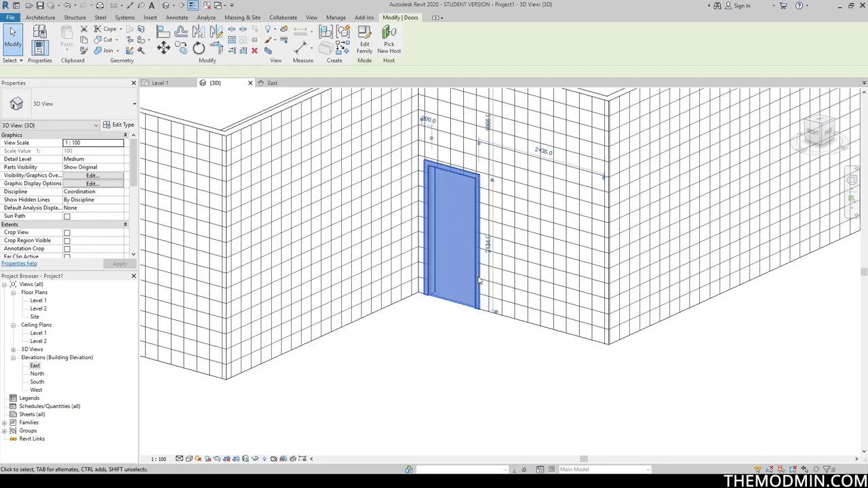
scroll(432, 311, "up", 1)
left_click(431, 311)
scroll(435, 310, "down", 4)
middle_click_drag(346, 287, 373, 273, "shift")
scroll(420, 275, "up", 3)
Change the placed door's type to M_Single-Flush 0915 x 2032mm.
left_click(425, 304)
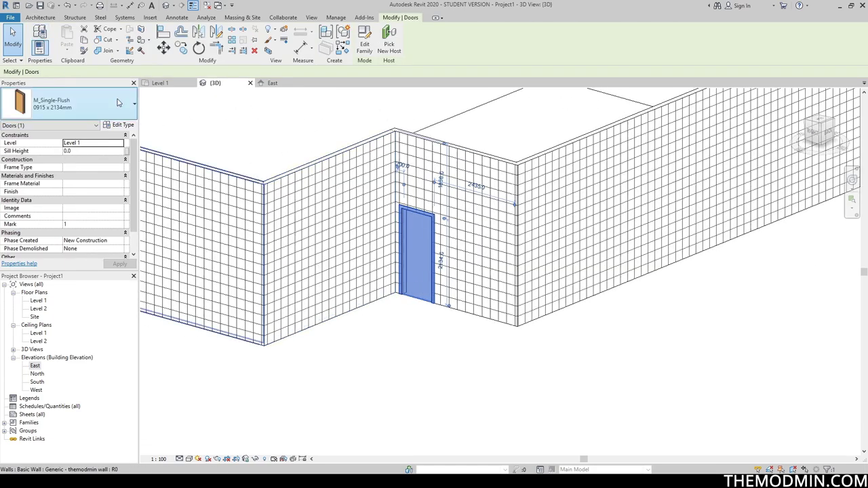
left_click(121, 104)
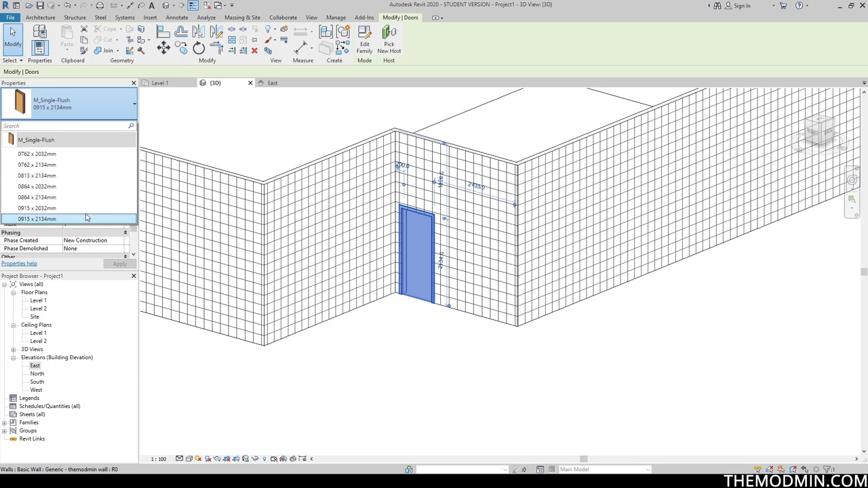
mouse_move(80, 221)
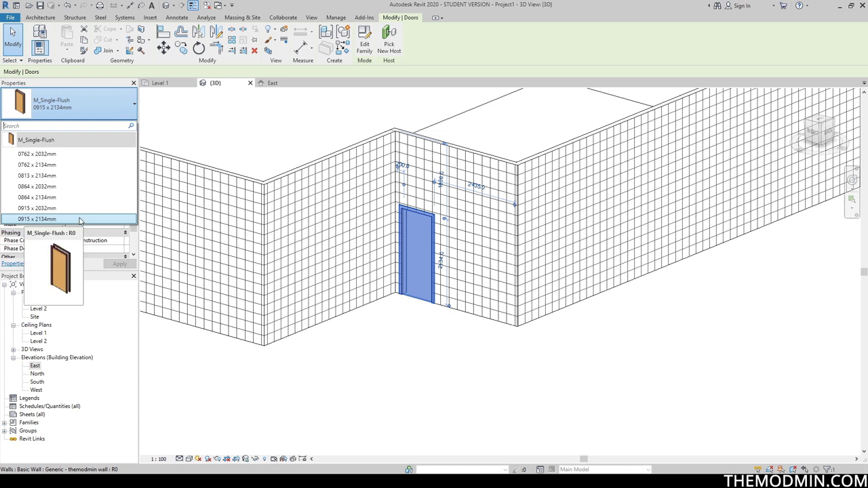
left_click(85, 206)
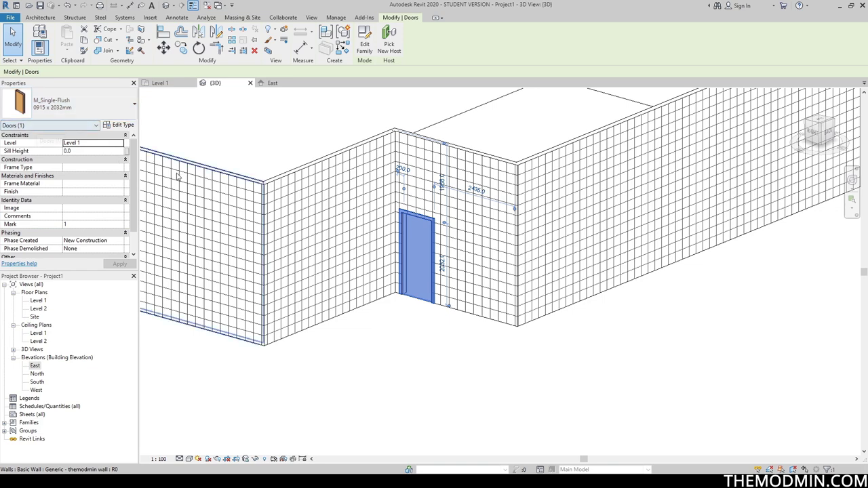
Duplicate the door type as THEMODMIN DOOR and set its thickness to 50, height to 2200 and width to 950.
left_click(121, 126)
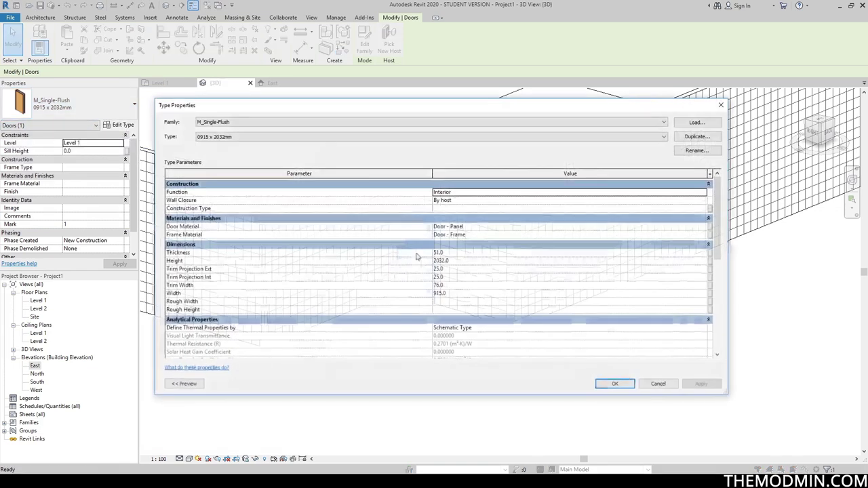
left_click_drag(502, 107, 499, 90)
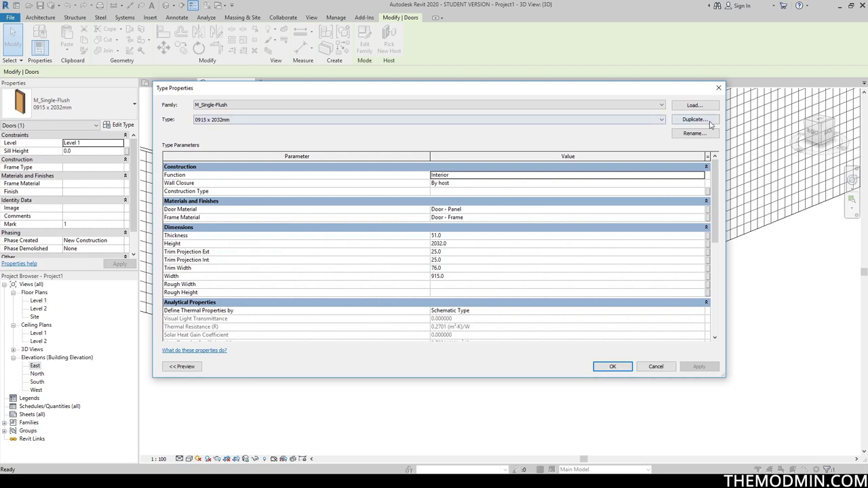
left_click(689, 120)
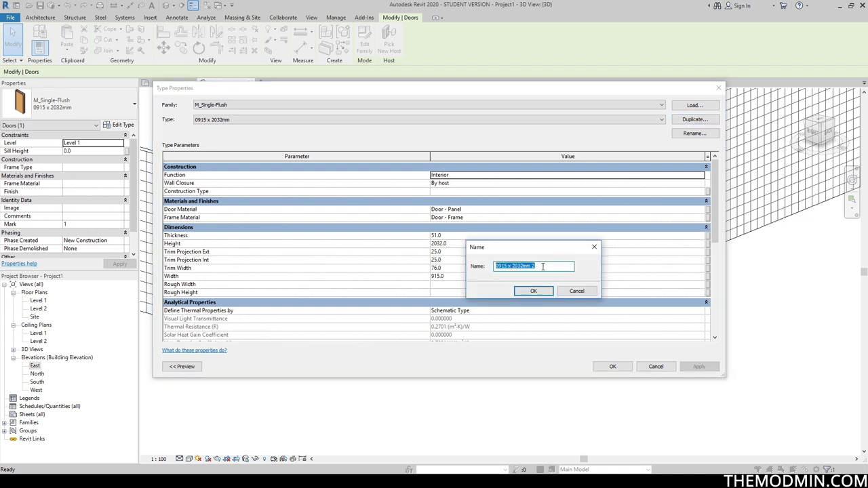
type("THEMODMIN DOOR")
left_click(533, 289)
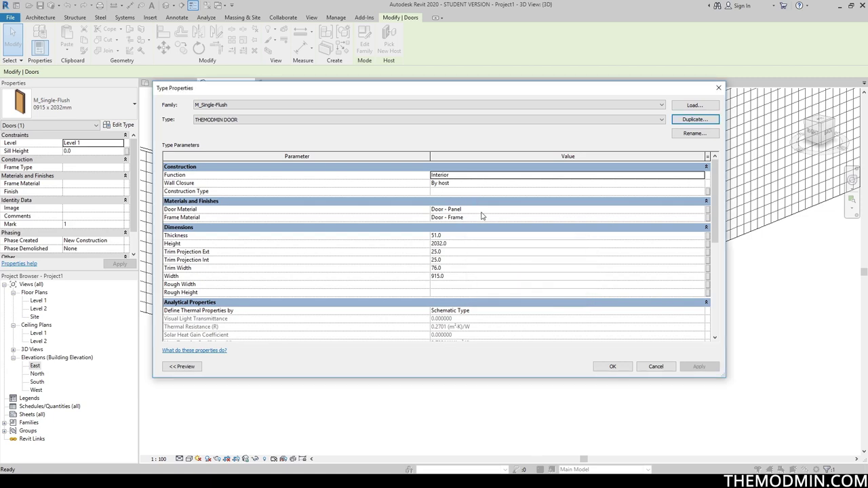
left_click(467, 238)
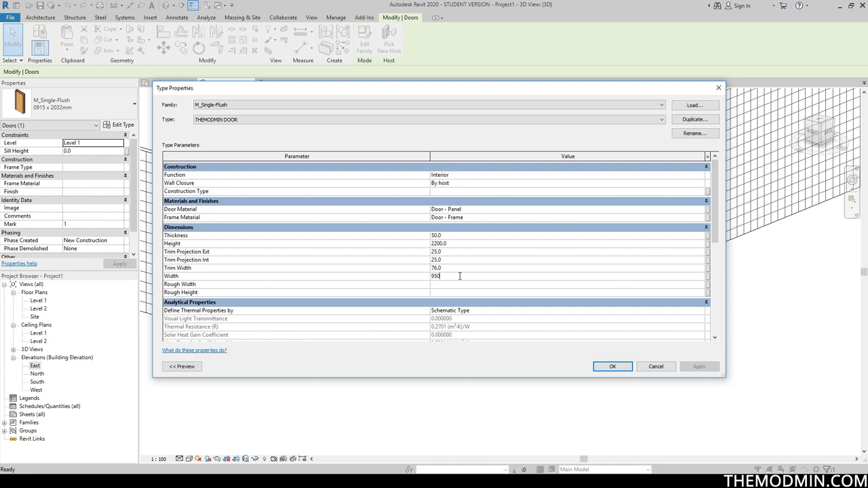
left_click(613, 367)
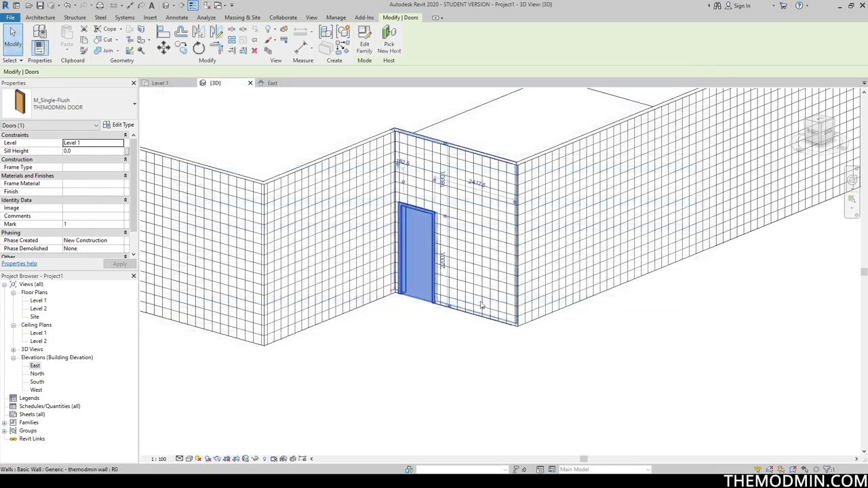
Examine the resized door in the 3D view and in the Level 1 floor plan.
scroll(461, 336, "up", 3)
left_click(466, 329)
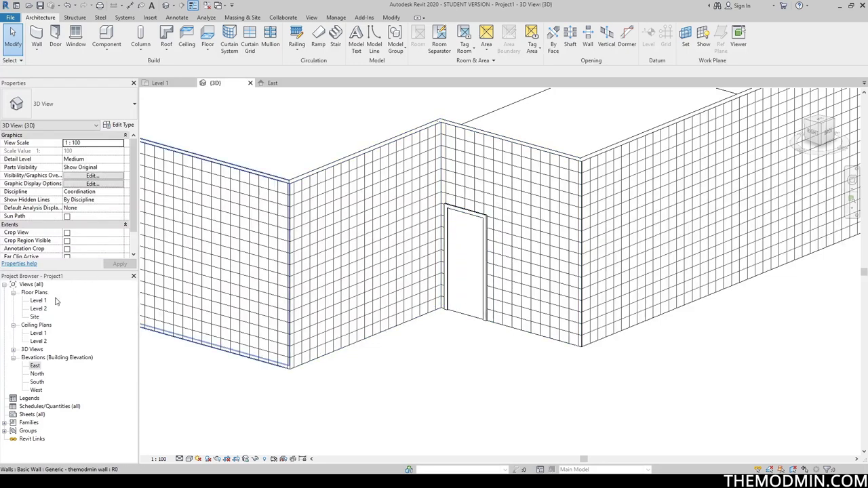
left_click(169, 84)
scroll(376, 232, "up", 4)
middle_click_drag(454, 193, 456, 217)
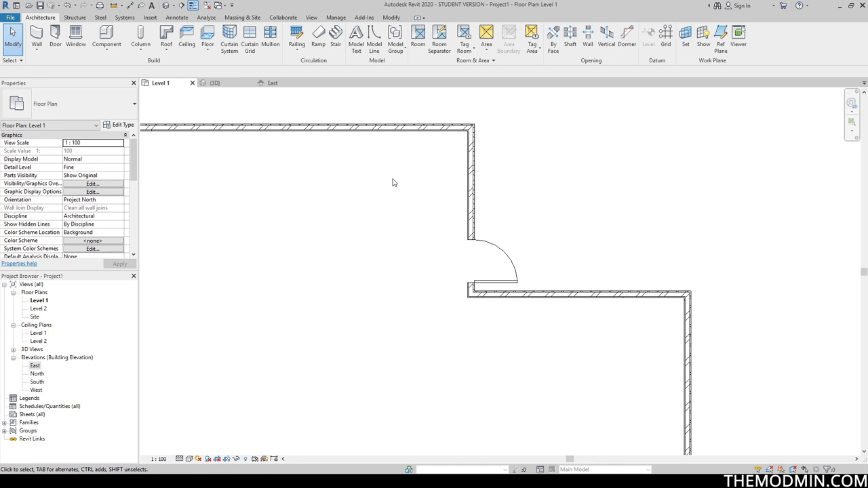
scroll(434, 264, "down", 4)
scroll(428, 264, "up", 3)
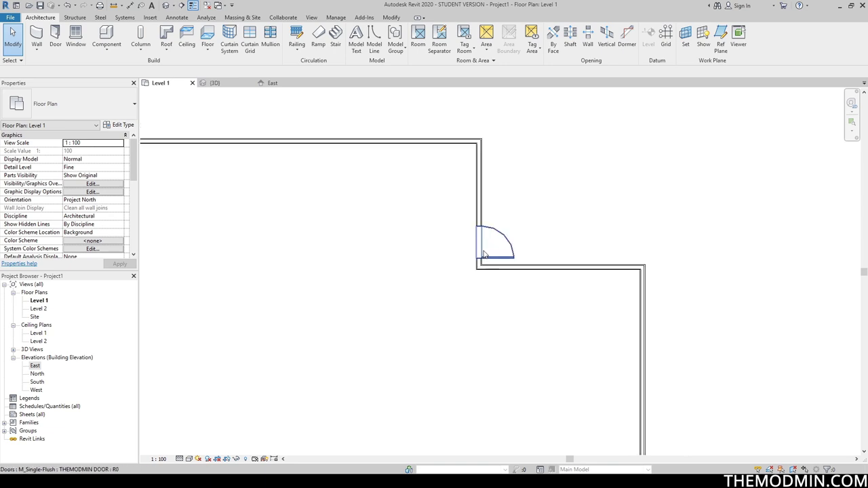
scroll(427, 265, "down", 3)
scroll(274, 166, "down", 1)
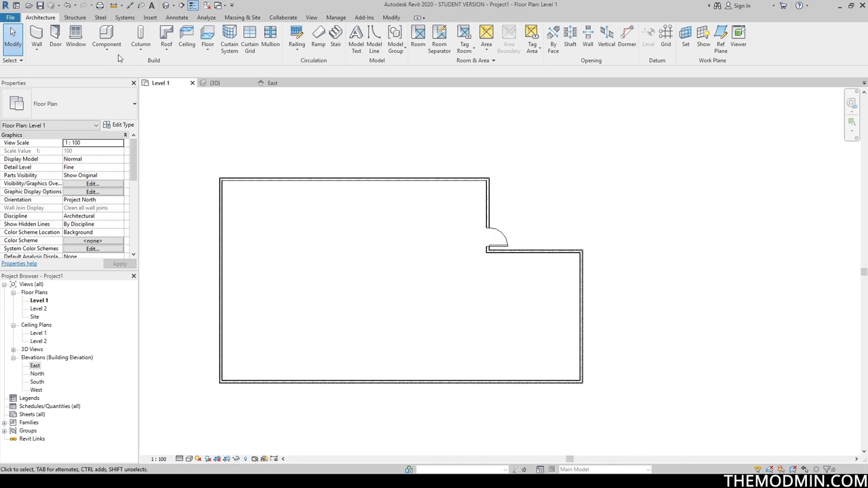
Place an M_Fixed 0406 x 0610mm window in the short wall above the door, about 700 mm from the upper corner.
left_click(75, 38)
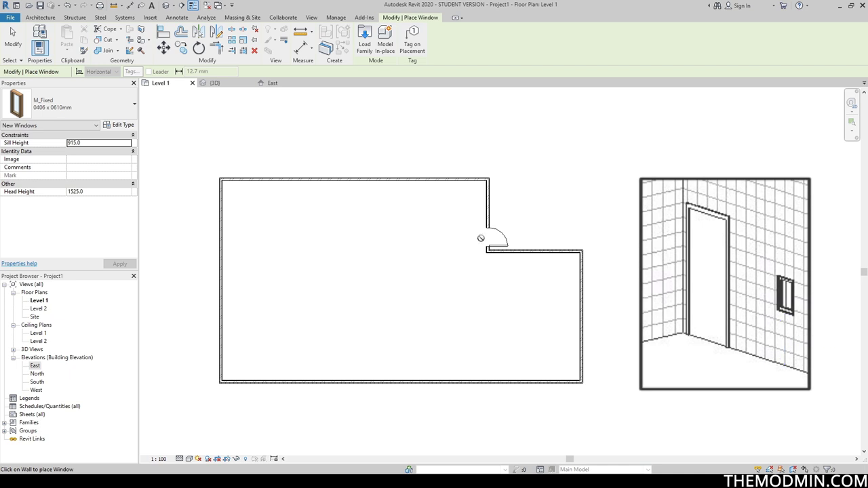
left_click(487, 201)
Choose the M_Window-Double-Hung 750 x 1200mm type and place two windows in the upper wall and two in the left wall.
left_click(68, 105)
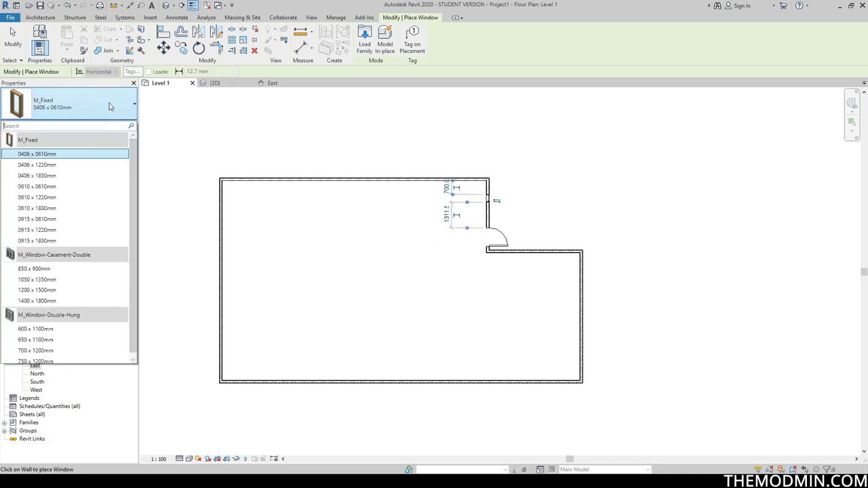
left_click(68, 359)
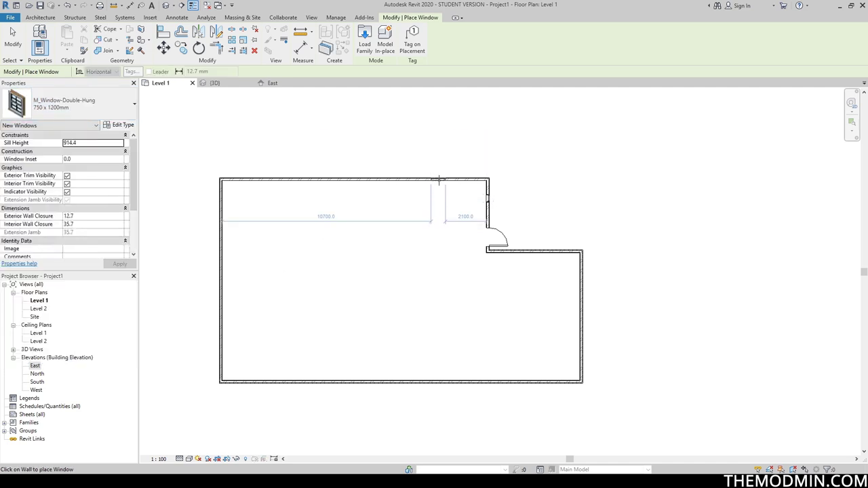
left_click(283, 181)
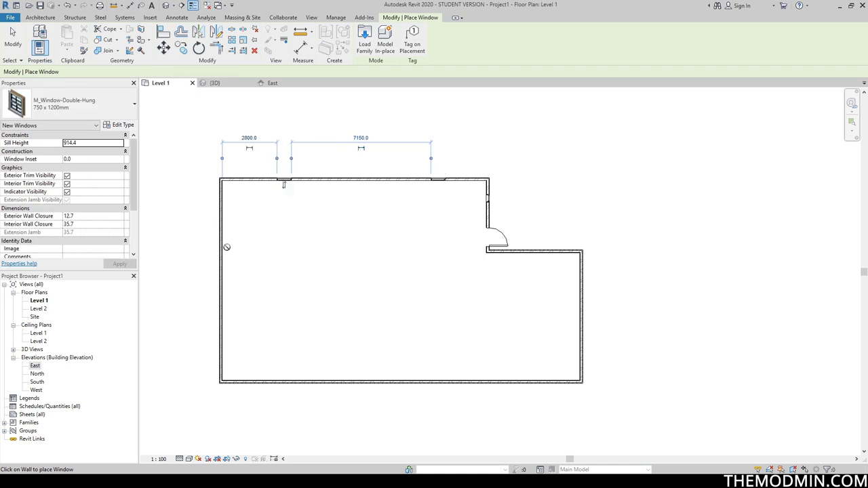
left_click(224, 249)
left_click(219, 351)
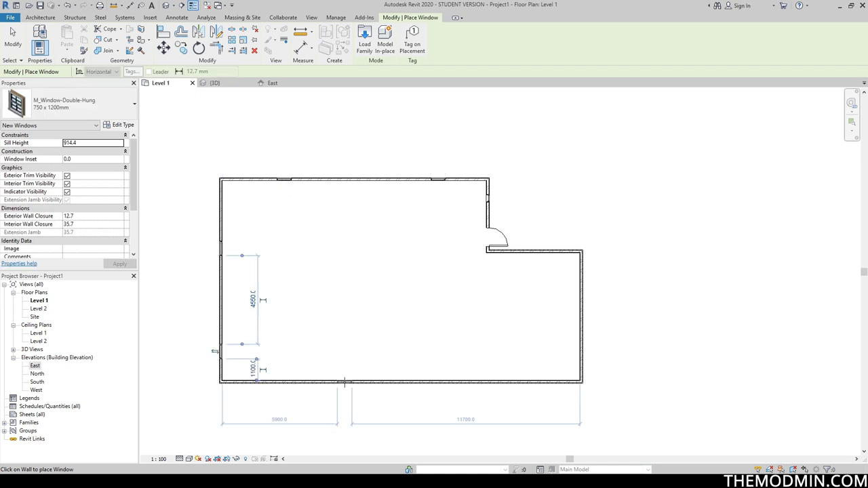
Place two more double-hung windows in the lower wall and two in the right wall, and view the building in 3D.
left_click(326, 383)
left_click(494, 382)
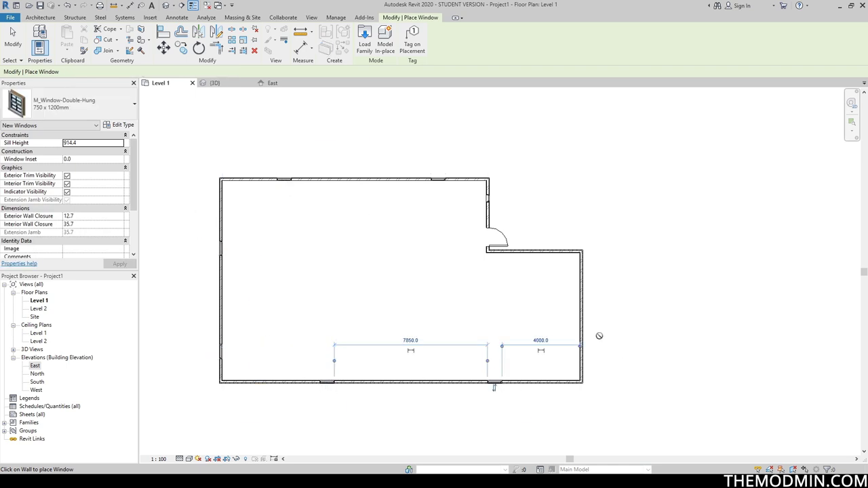
left_click(582, 334)
left_click(582, 288)
key("Escape")
key("Escape")
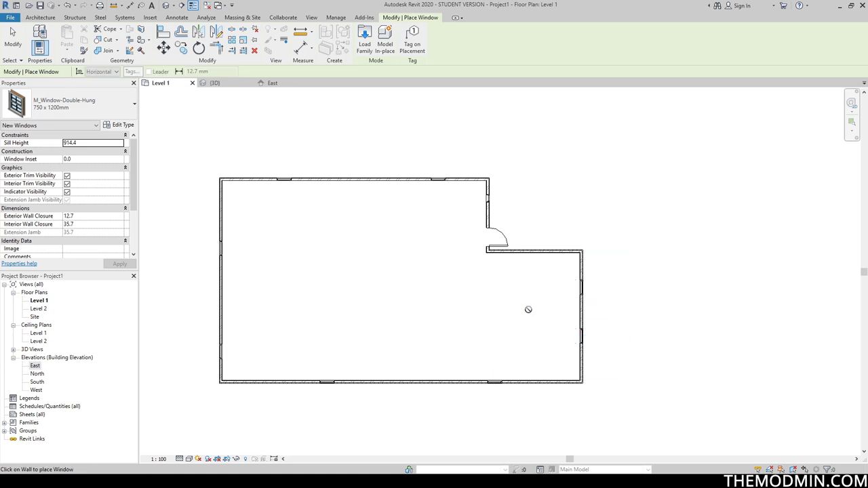
left_click(167, 6)
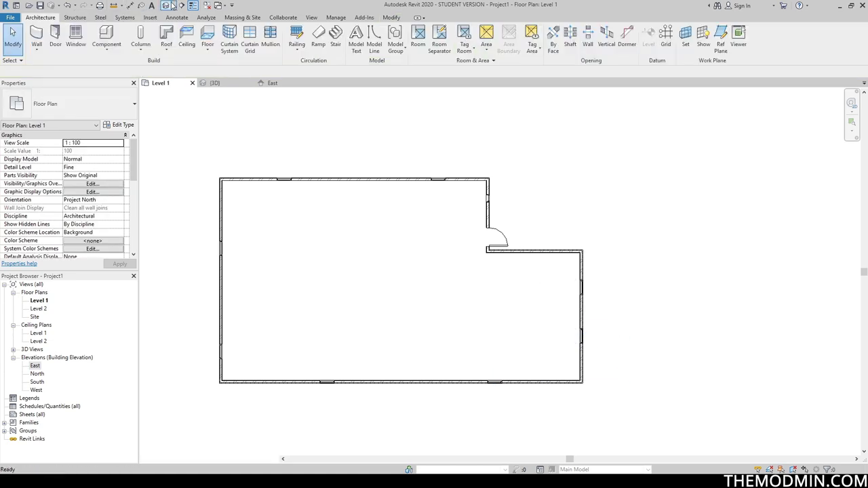
middle_click_drag(475, 309, 400, 342, "shift")
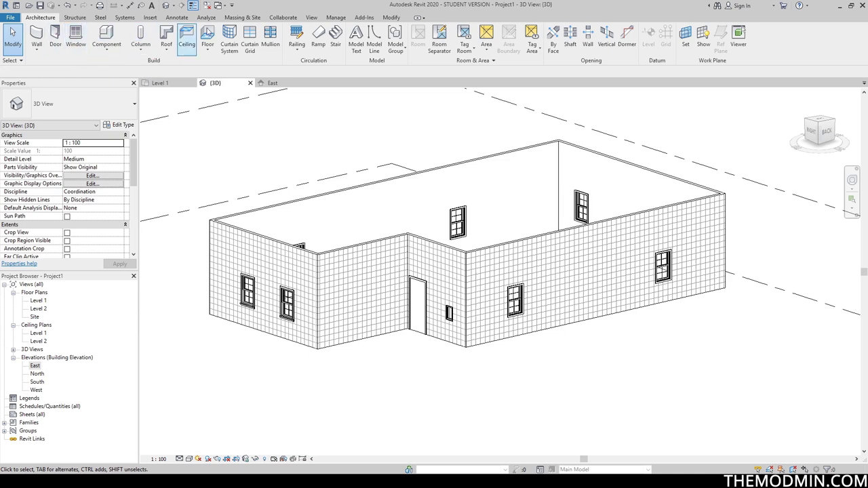
Place an M_Desk 1525 x 762mm in the Level 1 plan, rotated parallel to the short door wall and about 2200 mm from it.
left_click(105, 34)
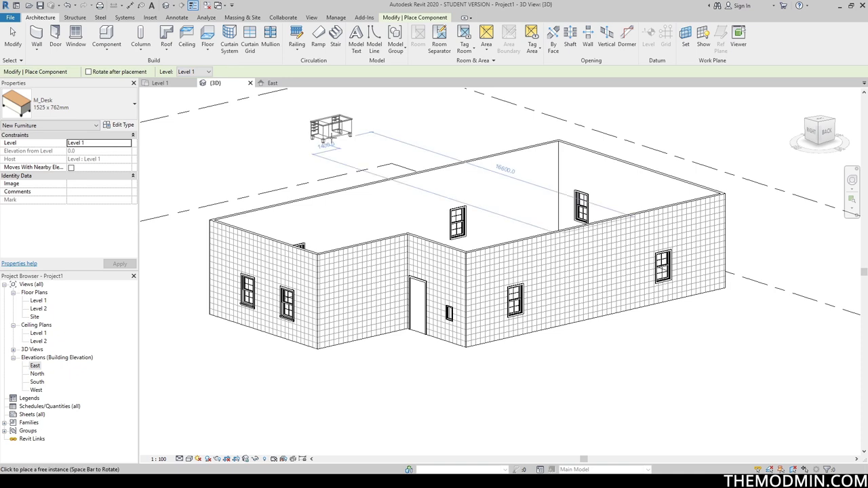
left_click(170, 312)
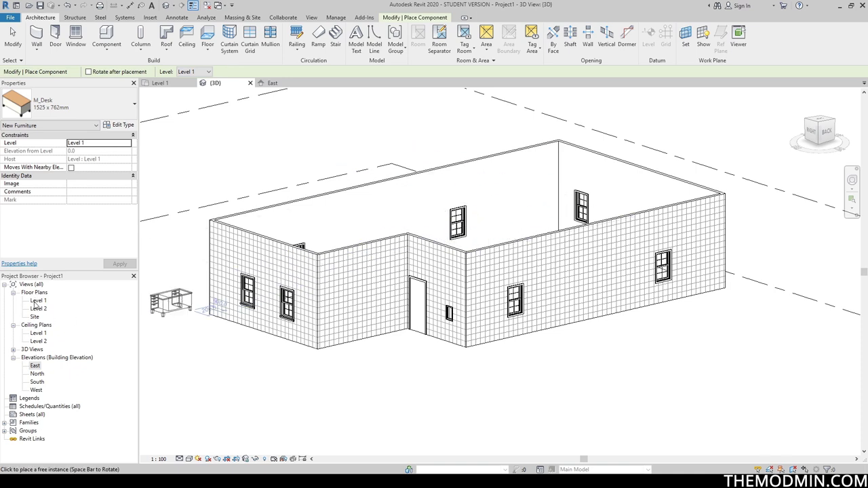
left_click(162, 83)
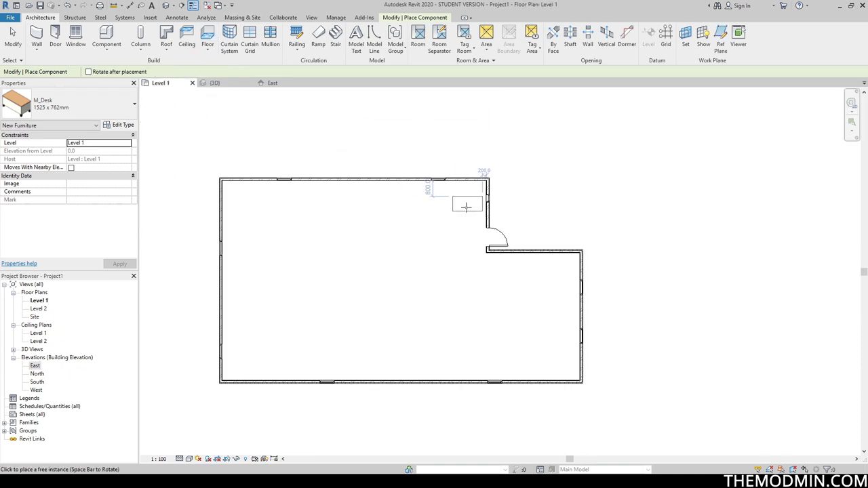
scroll(430, 238, "up", 2)
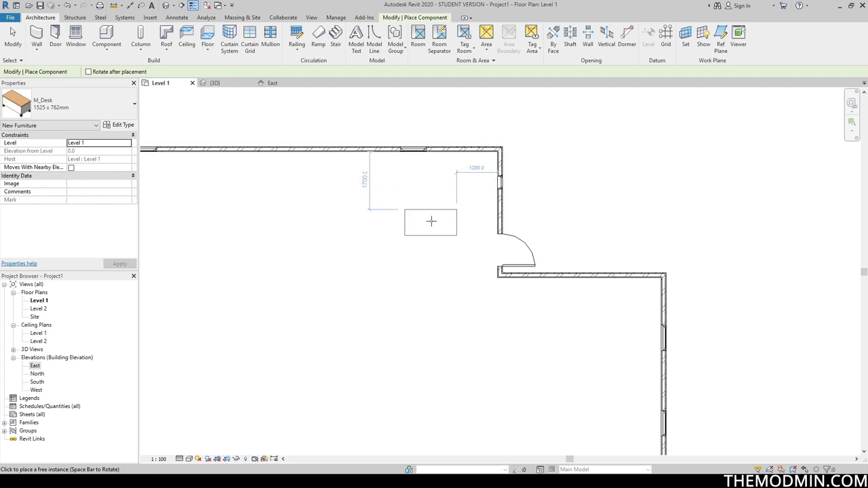
key("space")
key("space")
key("space")
left_click(409, 200)
Place a second desk level with the first, about 11400 mm from the door wall, and a third below the first, about 2500 mm from the lower wall.
middle_click_drag(193, 202, 405, 194)
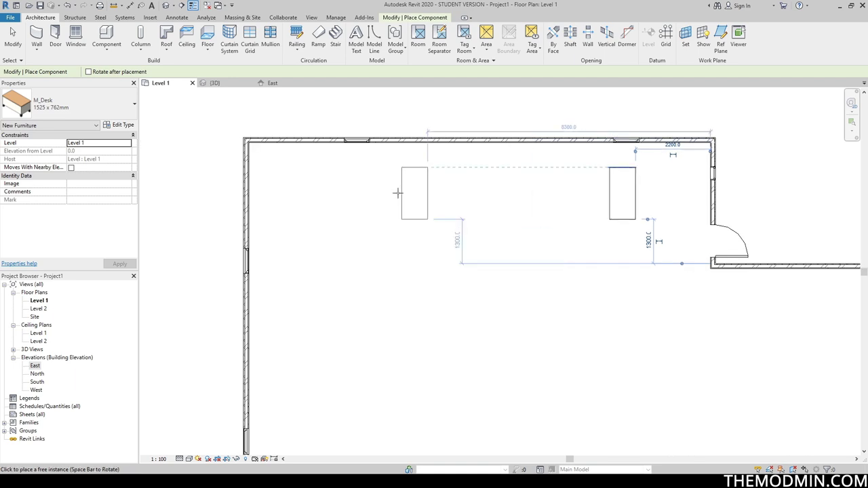
left_click(307, 192)
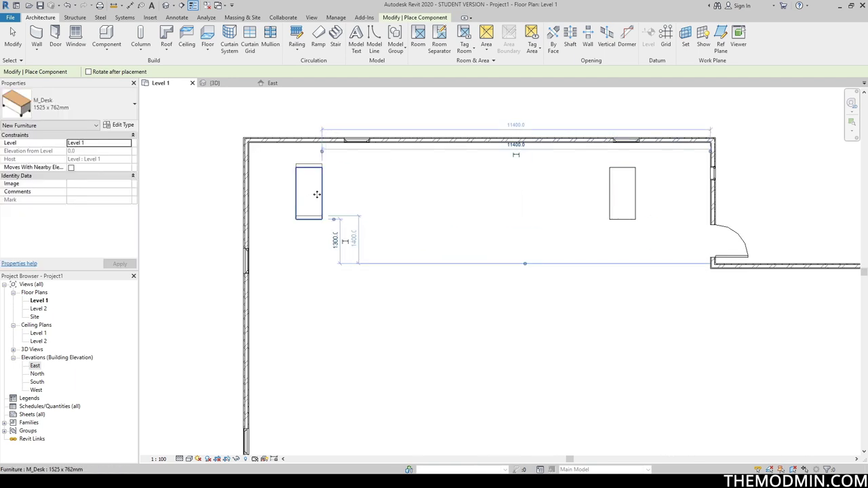
scroll(620, 213, "down", 3)
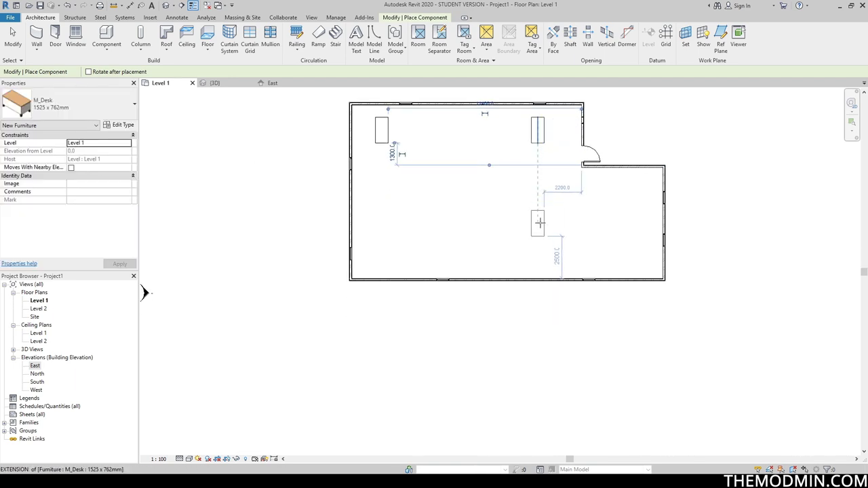
key("Escape")
key("Escape")
Rotate the third desk through four quarter turns in the 3D view and examine it up close.
left_click(166, 5)
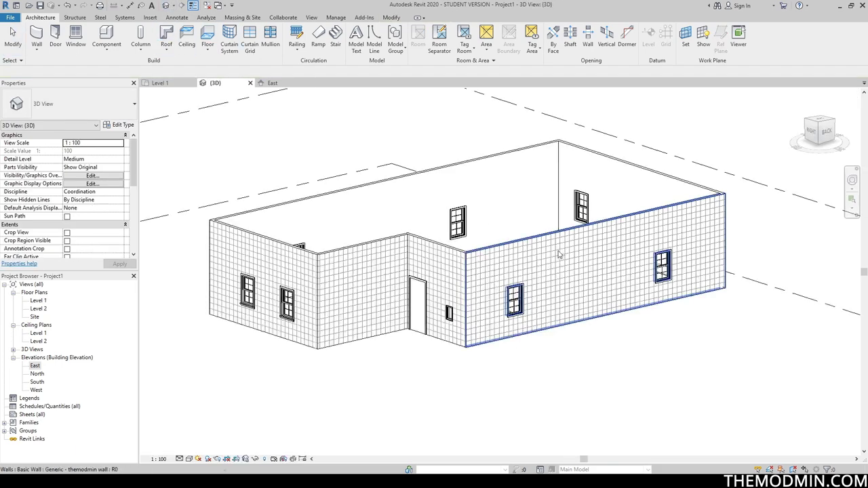
middle_click_drag(513, 265, 321, 221, "shift")
scroll(380, 197, "up", 5)
left_click(374, 192)
key("space")
key("space")
key("space")
key("space")
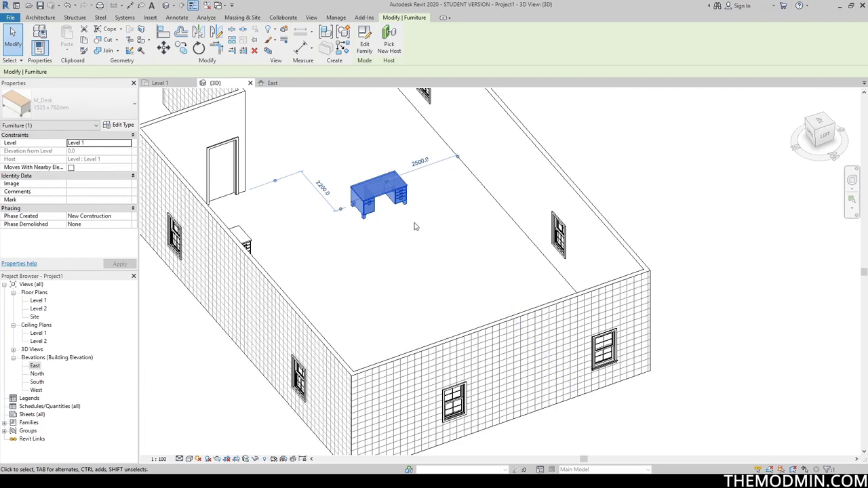
scroll(410, 216, "up", 4)
middle_click_drag(410, 216, 346, 251, "shift")
left_click(347, 251)
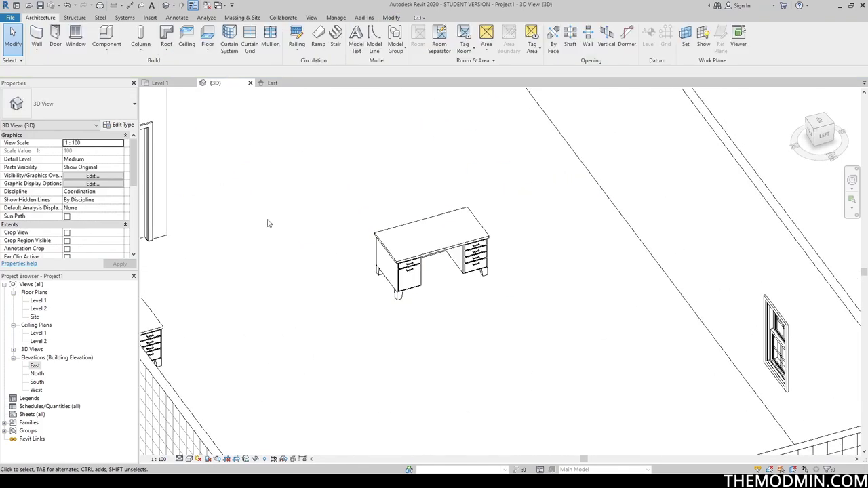
left_click(108, 35)
left_click(114, 108)
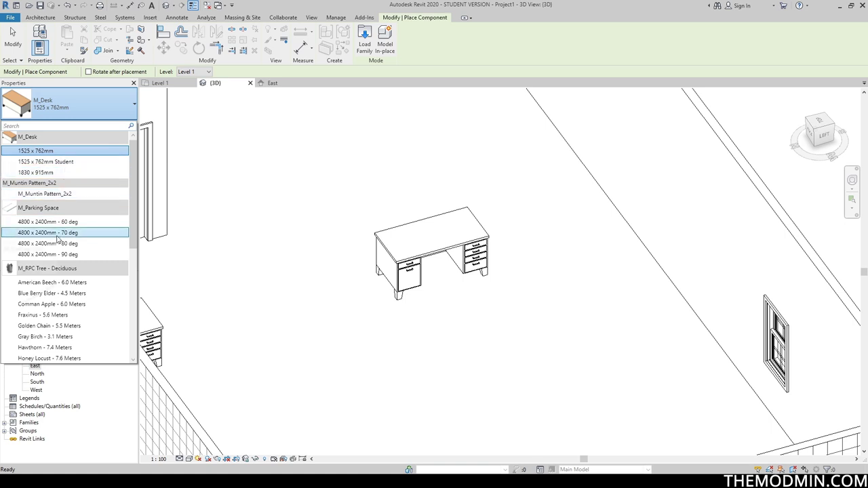
scroll(57, 237, "down", 3)
scroll(67, 288, "up", 3)
scroll(65, 272, "down", 2)
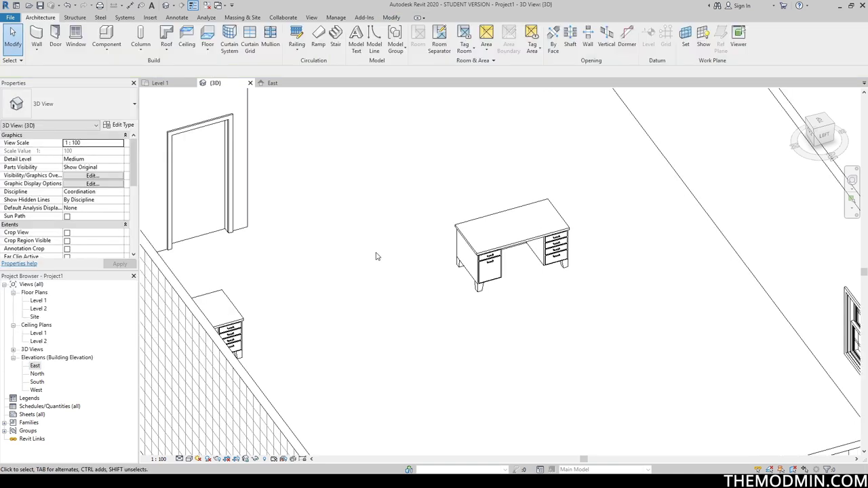
Start an architectural column with the M_Rectangular Column 475 x 610mm type, dismiss the save reminder and open the type's properties.
left_click(141, 52)
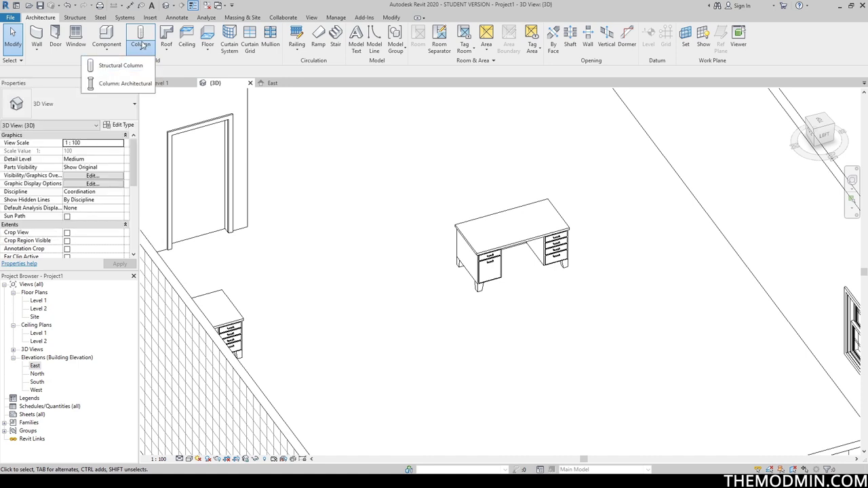
left_click(137, 83)
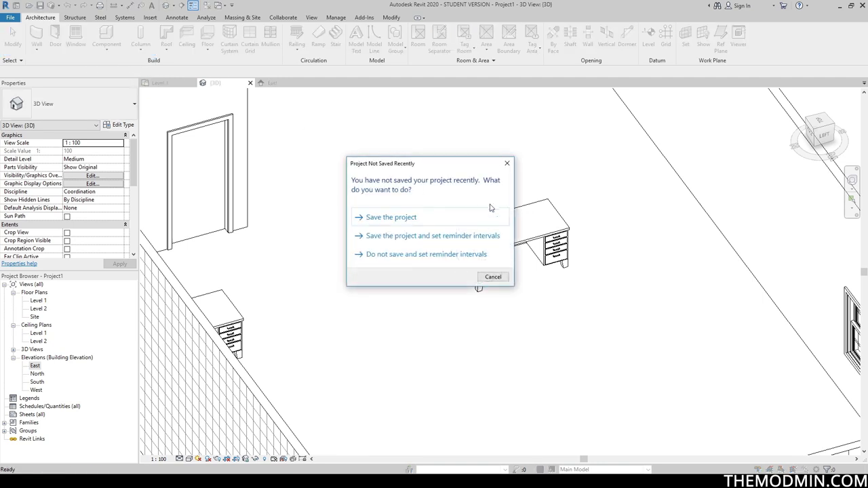
left_click(507, 165)
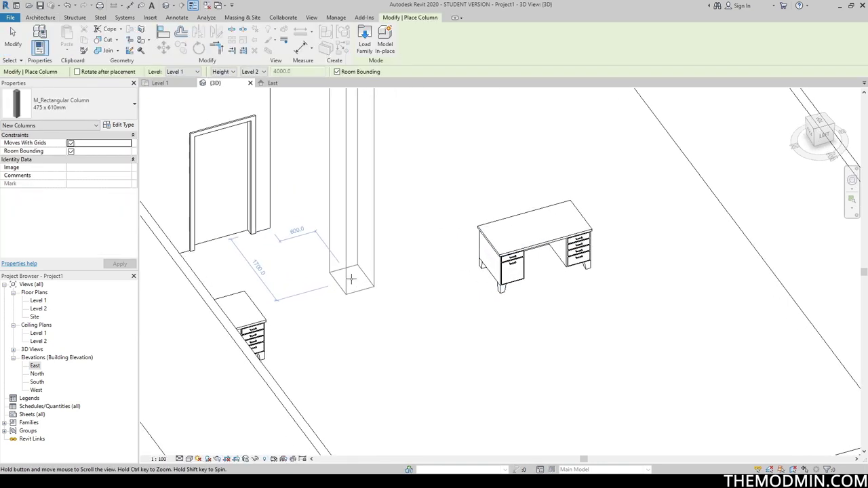
left_click(102, 105)
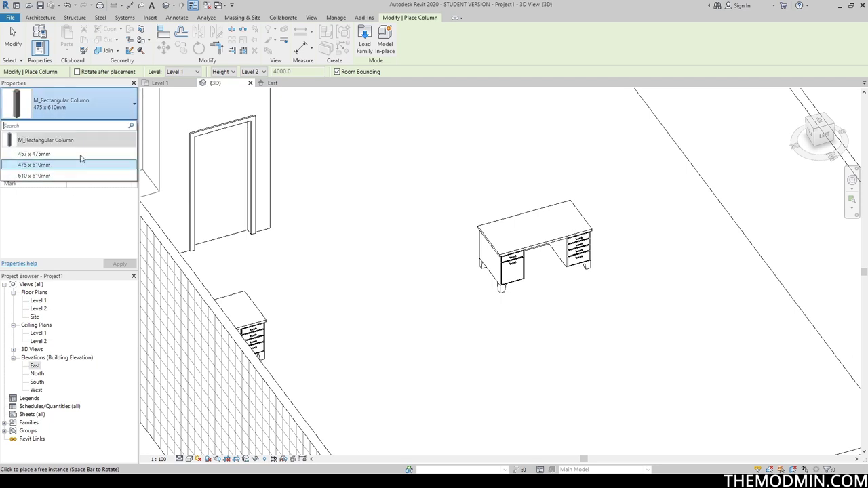
left_click(101, 164)
left_click(122, 126)
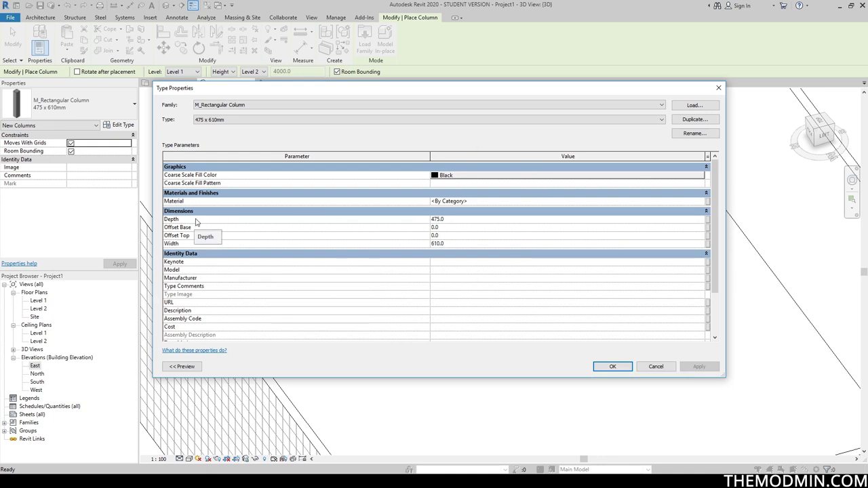
left_click(449, 219)
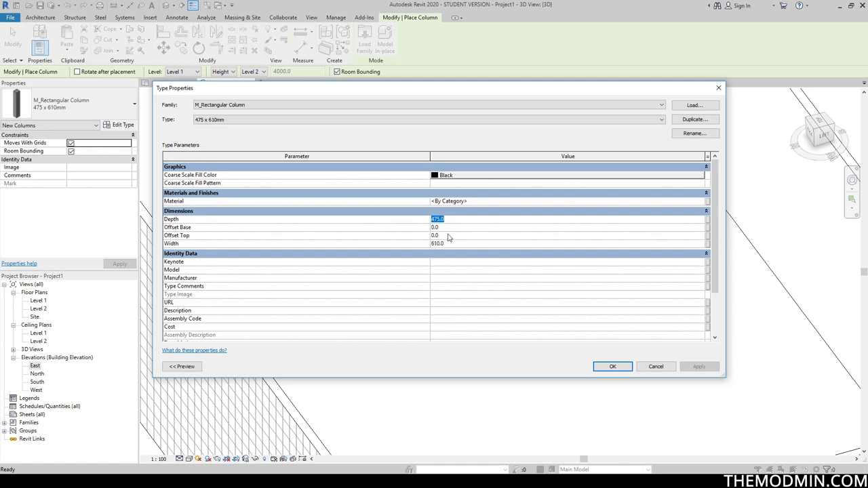
left_click(459, 245)
Duplicate the column type as THEMODMIN COLUMN and set its depth and width to 200.
left_click(695, 120)
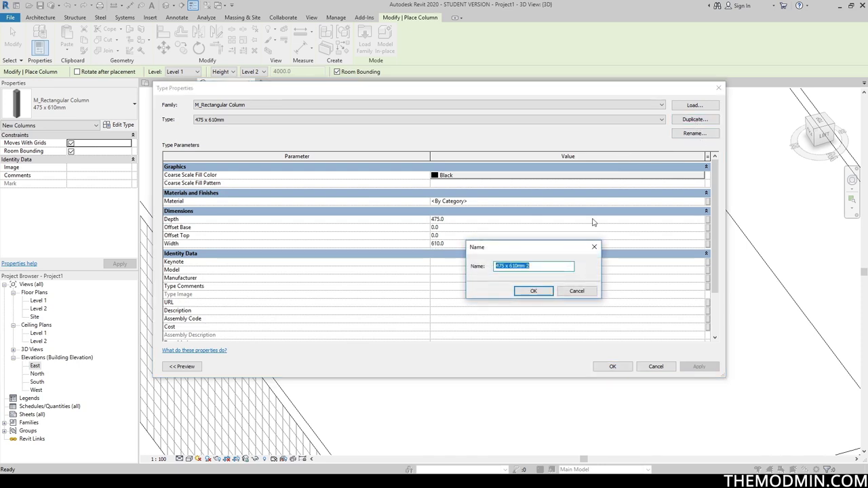
type("THEMODMIN COLUMN")
left_click(549, 293)
left_click(506, 218)
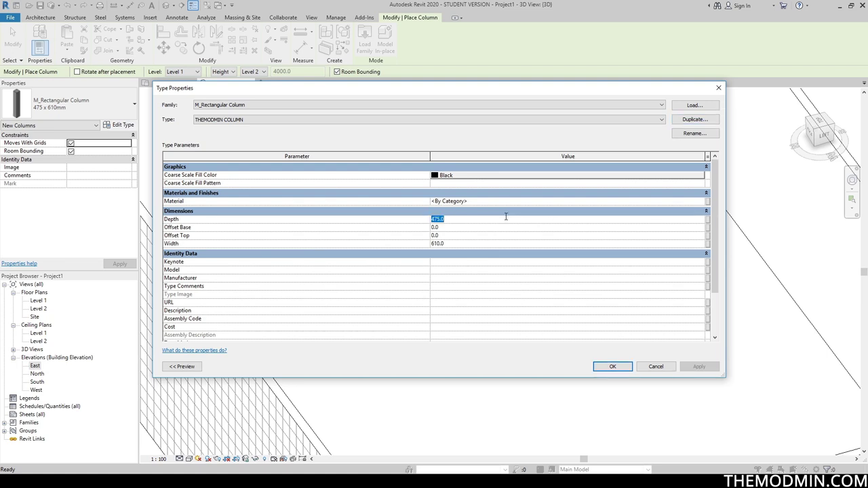
left_click(501, 245)
Assign the Concrete, Cast In Situ material to the THEMODMIN COLUMN type and accept the type properties.
left_click(558, 204)
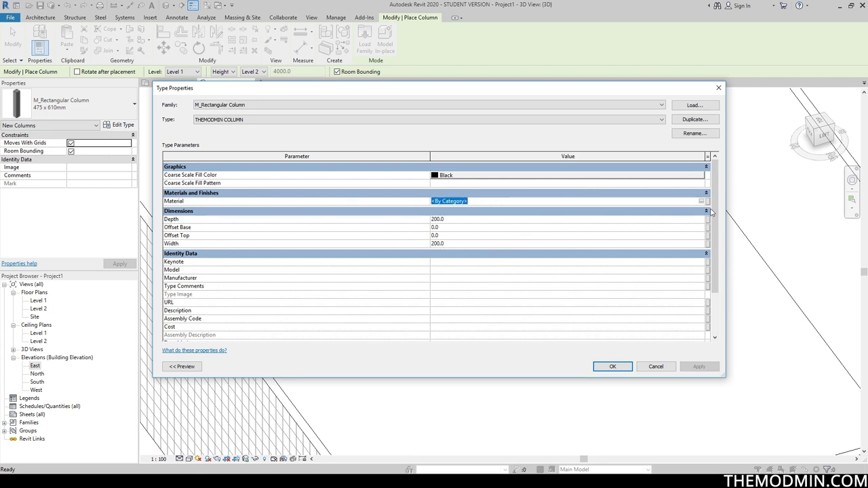
left_click(702, 203)
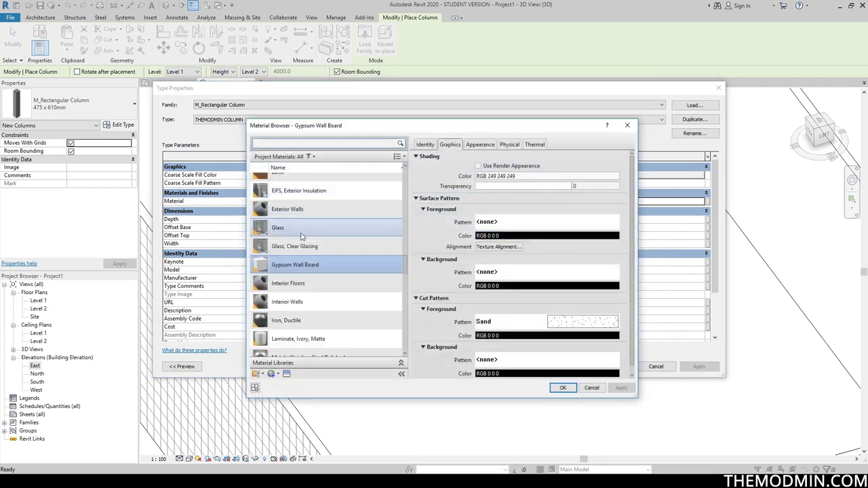
left_click(312, 160)
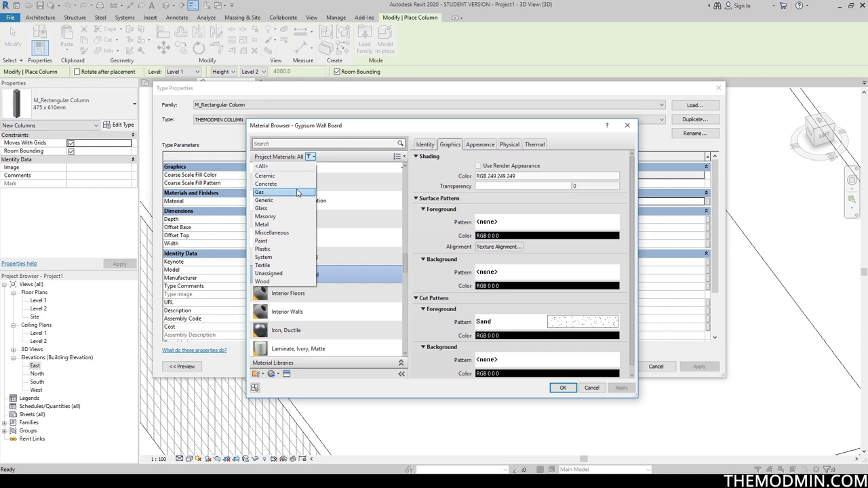
left_click(299, 194)
left_click(312, 157)
left_click(305, 179)
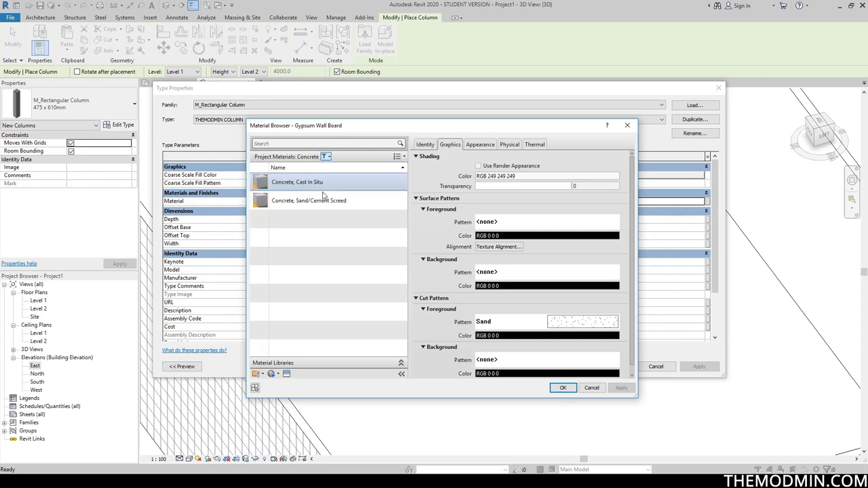
left_click(341, 184)
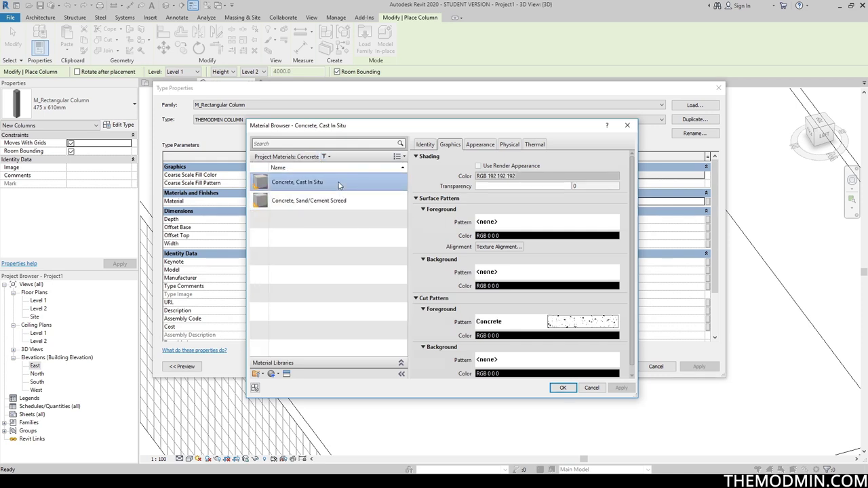
left_click(563, 388)
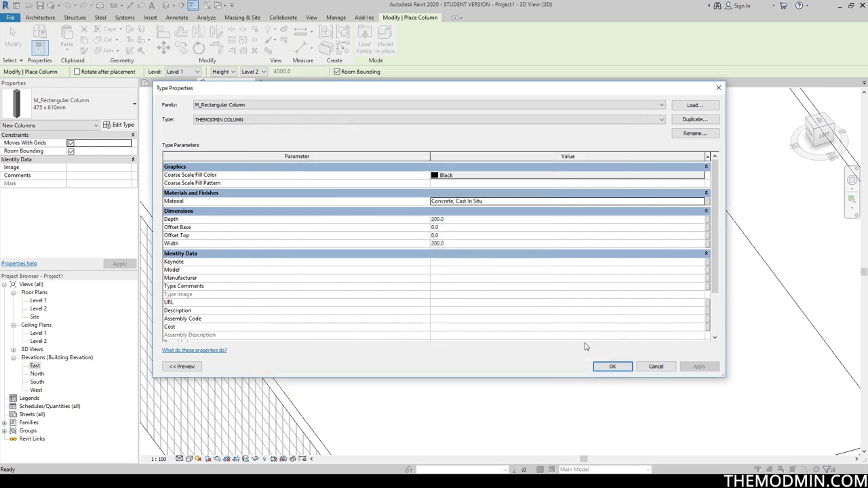
left_click(611, 367)
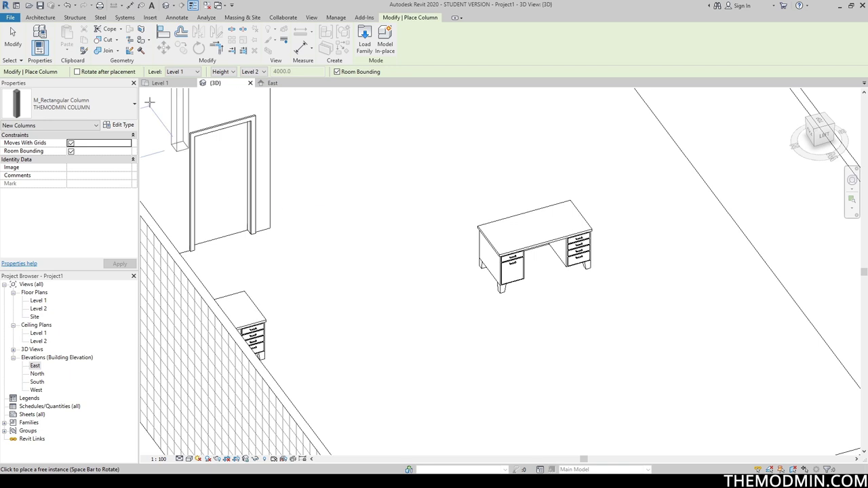
Place a THEMODMIN COLUMN in the Level 1 plan near the room's lower-left corner, about 12300 mm from the door wall.
left_click(160, 83)
scroll(436, 264, "up", 3)
middle_click_drag(390, 348, 485, 252)
middle_click_drag(528, 225, 496, 273)
key("Escape")
key("Escape")
Examine the placed column's section in the Level 1 plan and its position and height in the 3D view.
left_click(438, 326)
scroll(440, 330, "up", 2)
scroll(486, 322, "up", 5)
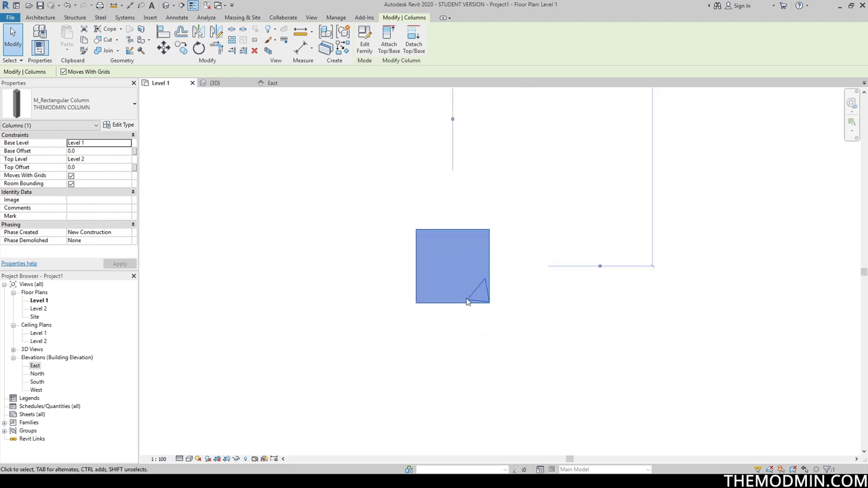
left_click(508, 337)
left_click(166, 5)
middle_click_drag(475, 320, 563, 350, "shift")
scroll(438, 320, "down", 3)
left_click(628, 290)
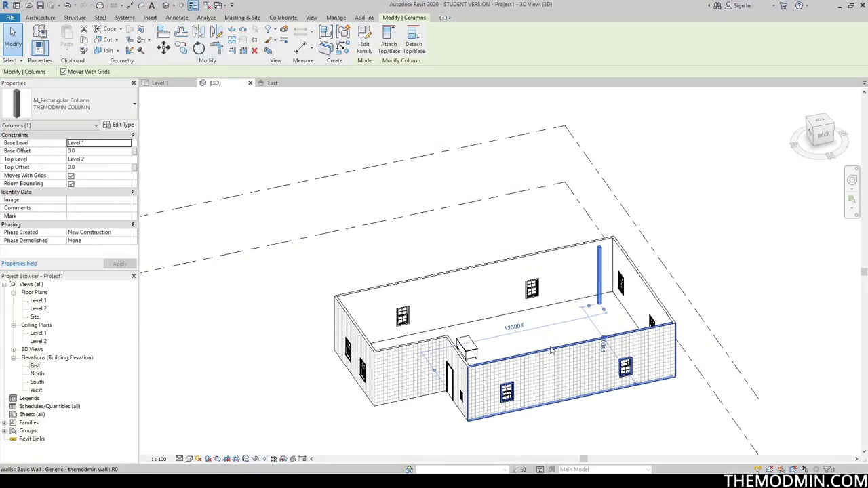
left_click(509, 328)
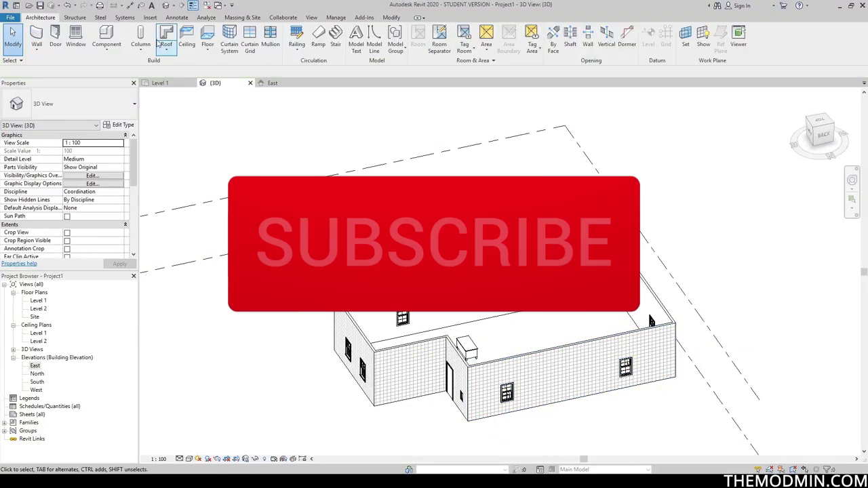